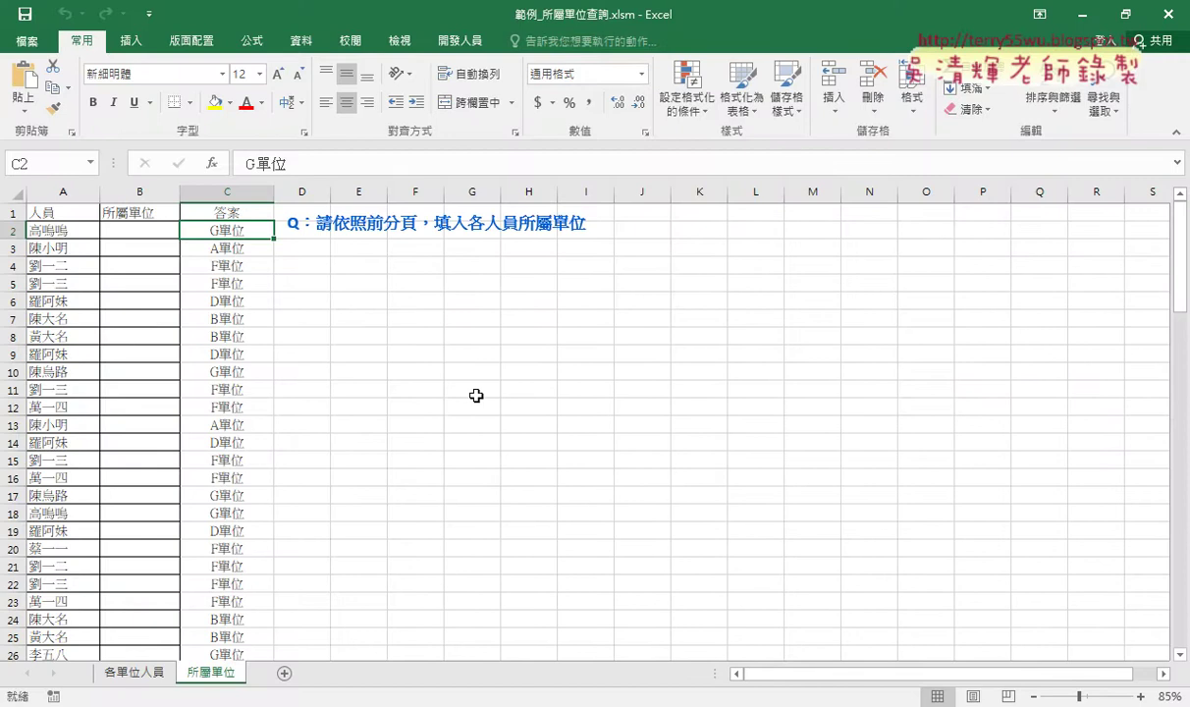
Point out the first person, empty unit cell B2 and the 答案 column, then open 各單位人員
left_click(70, 231)
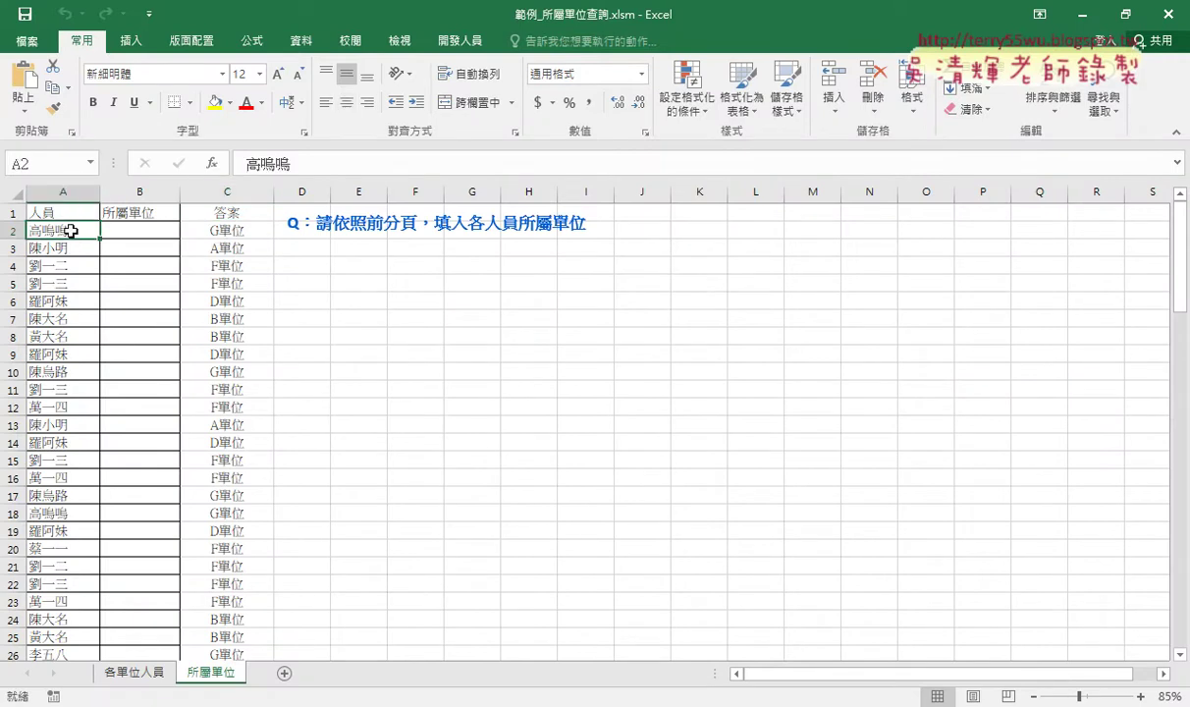
left_click(150, 229)
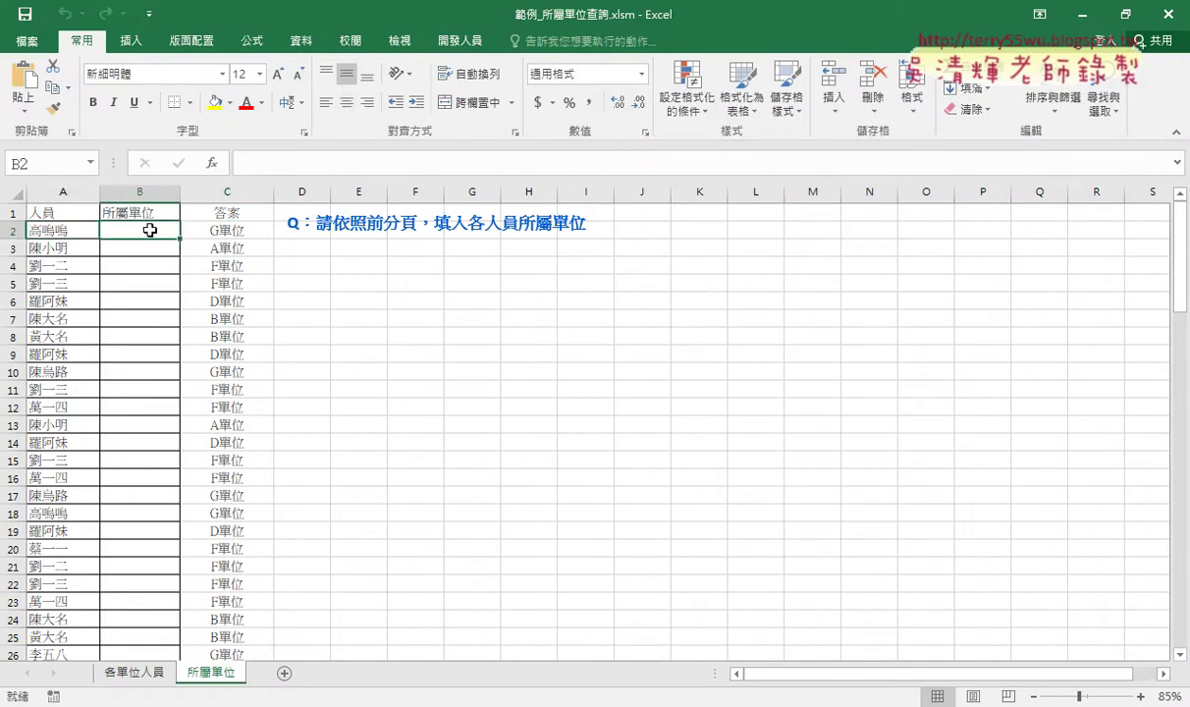
left_click(191, 192)
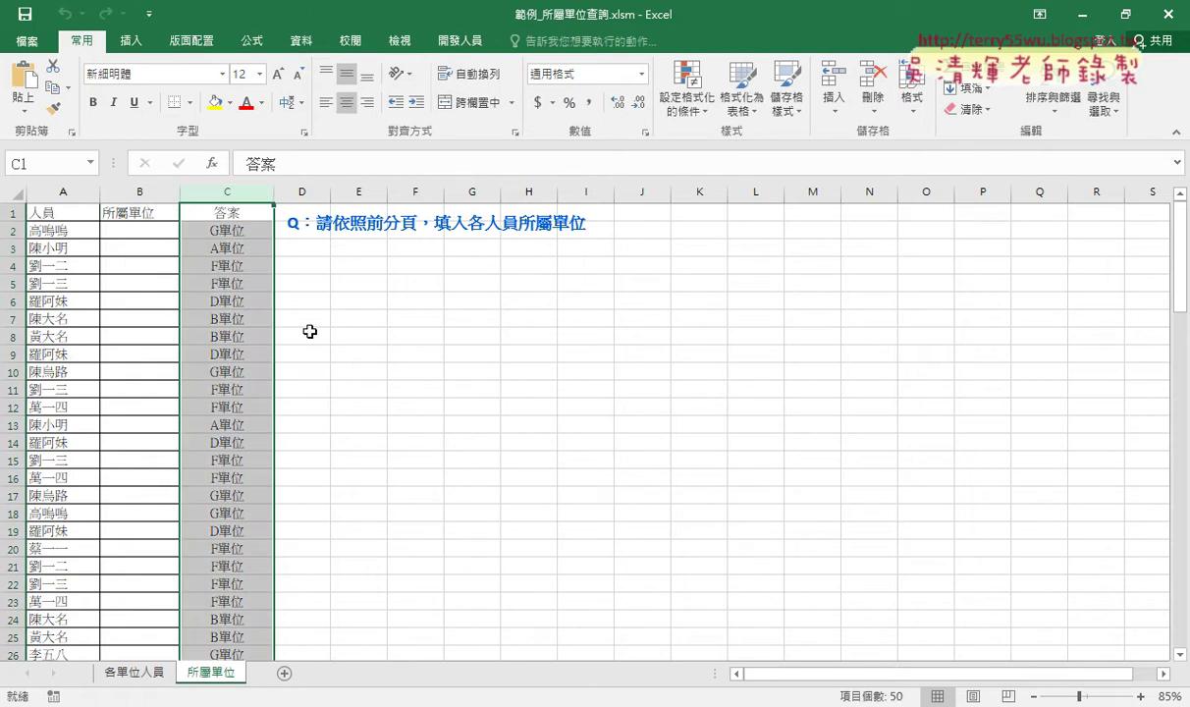
left_click(147, 232)
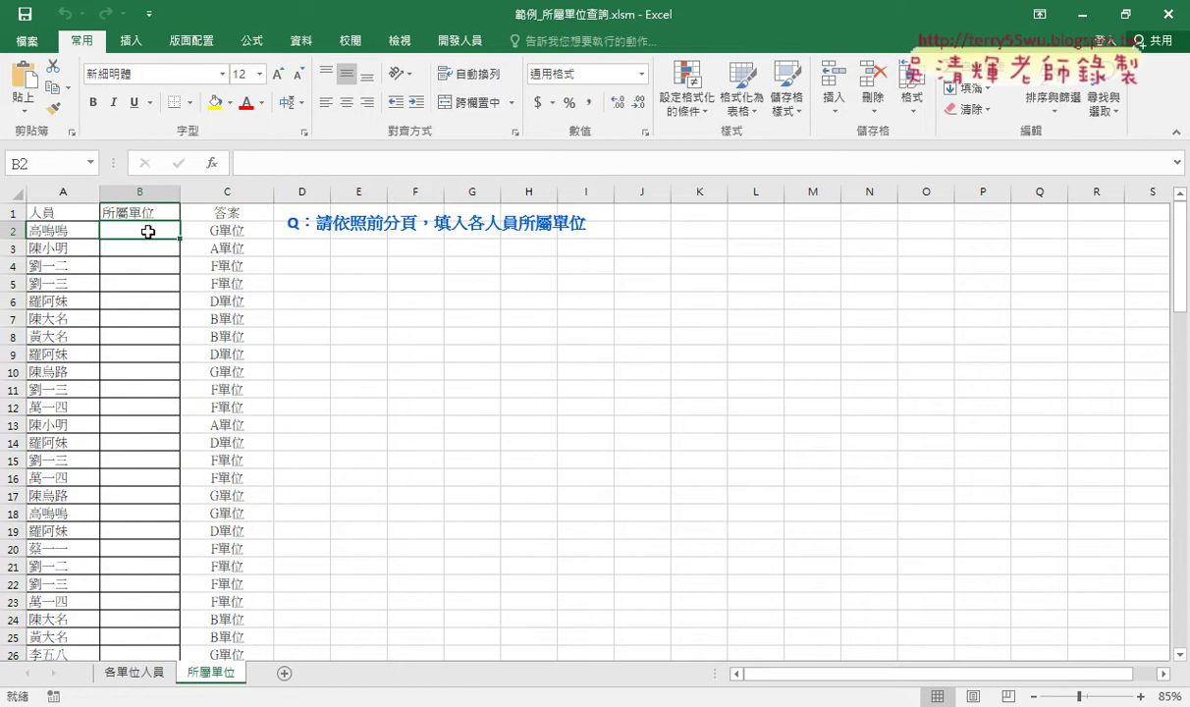
left_click(69, 232)
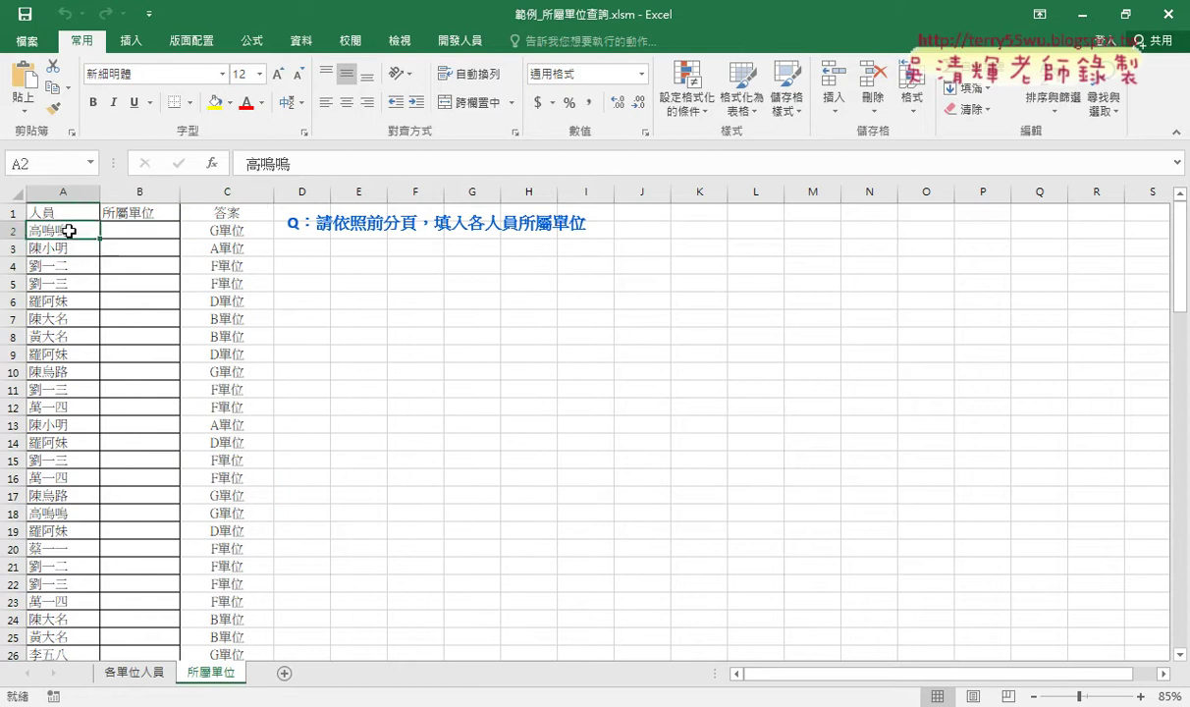
left_click(139, 673)
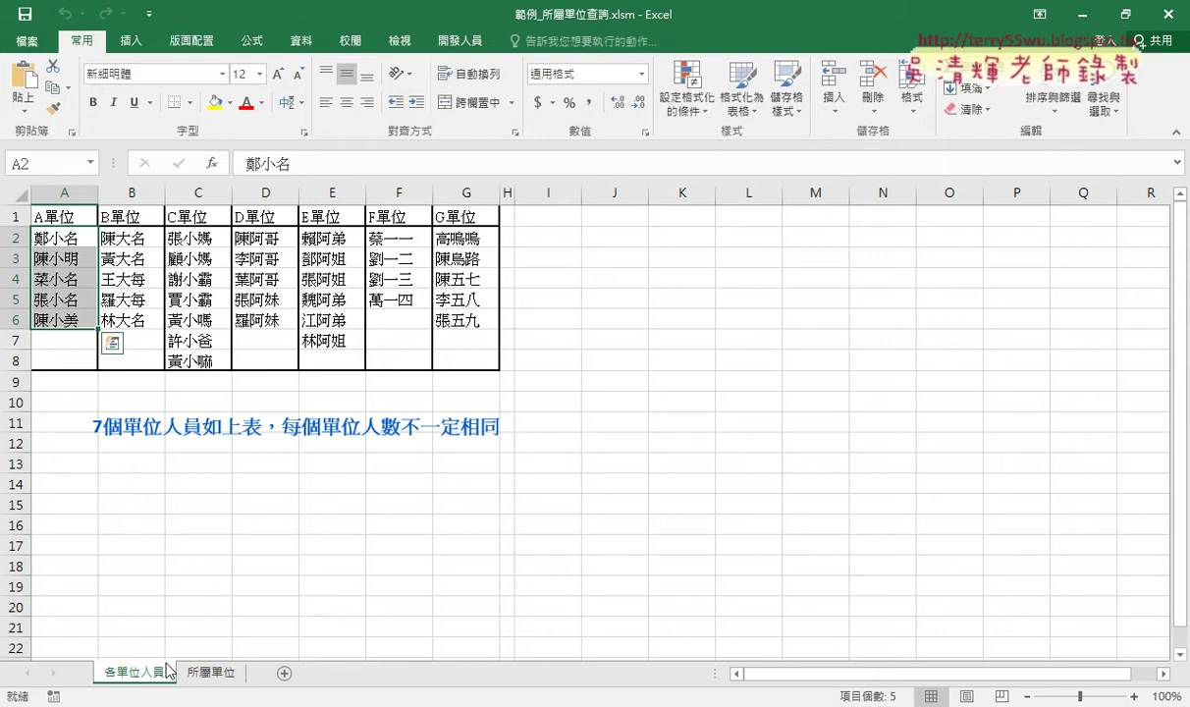
left_click(472, 242)
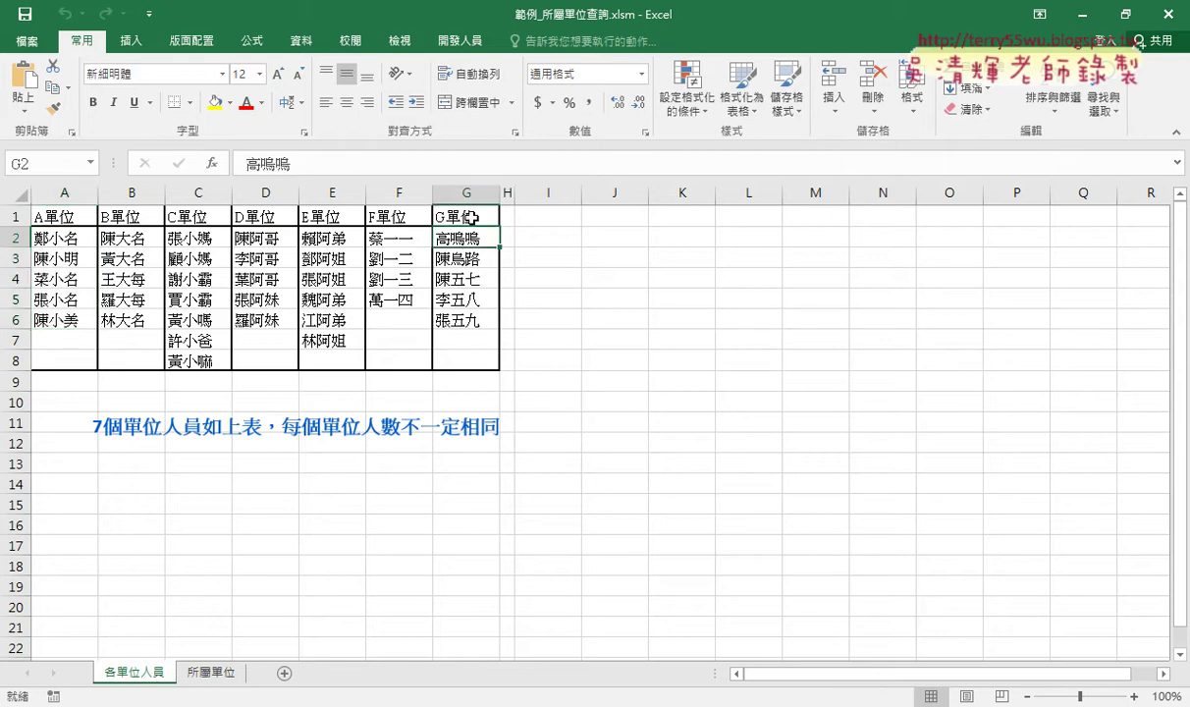
left_click(464, 214)
left_click(212, 673)
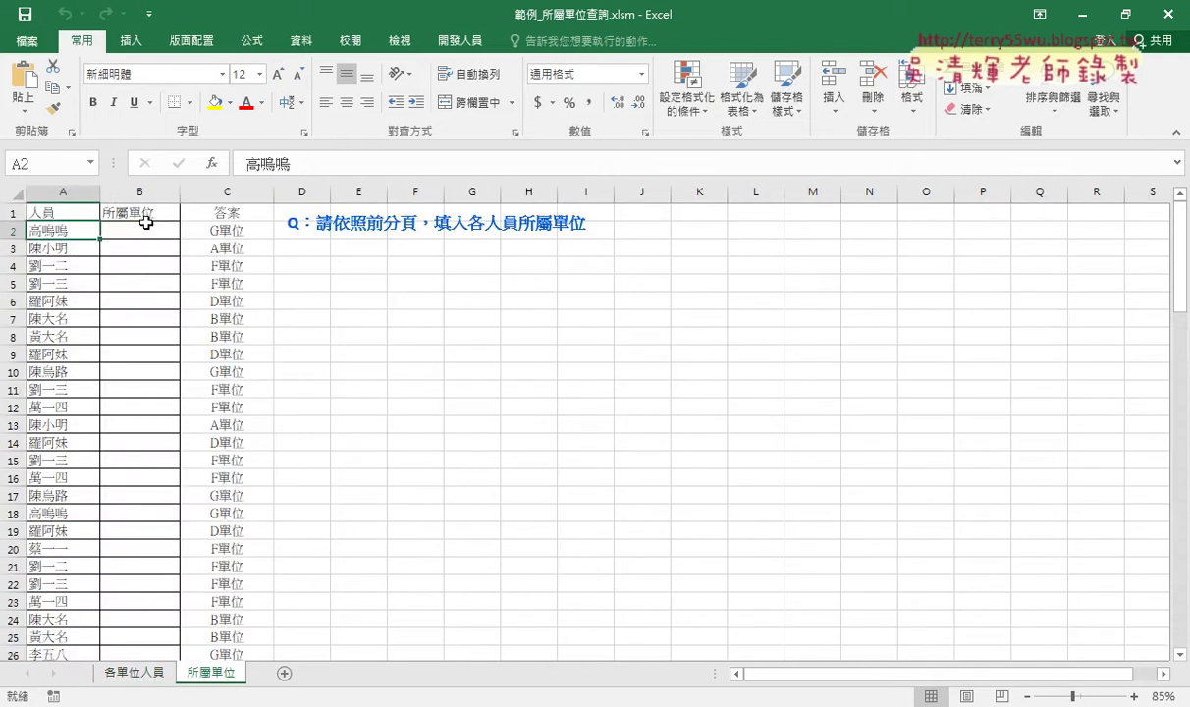
left_click(145, 233)
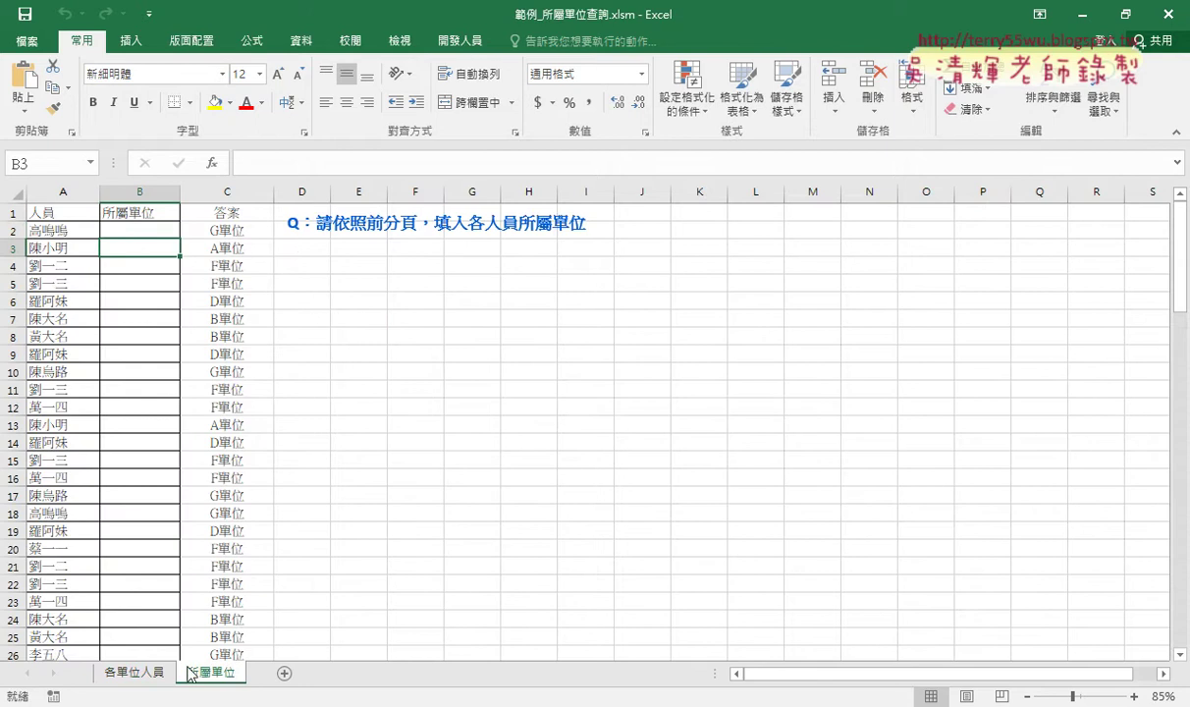
left_click(138, 672)
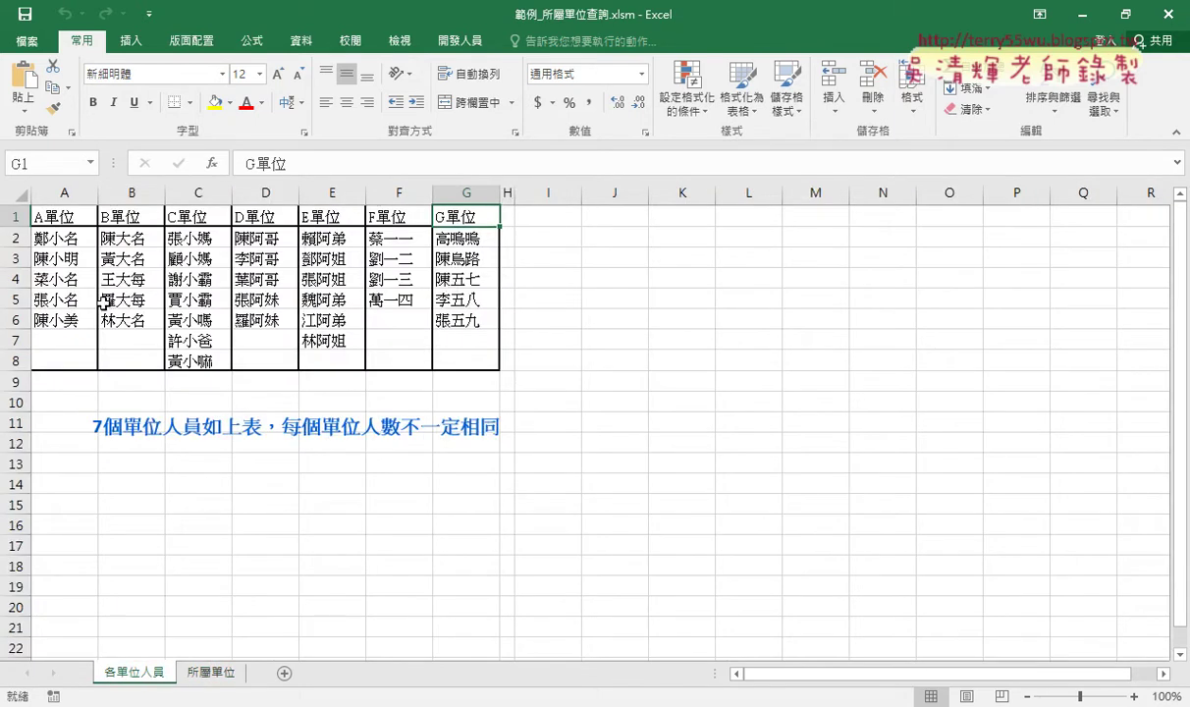
left_click(75, 258)
left_click(71, 206)
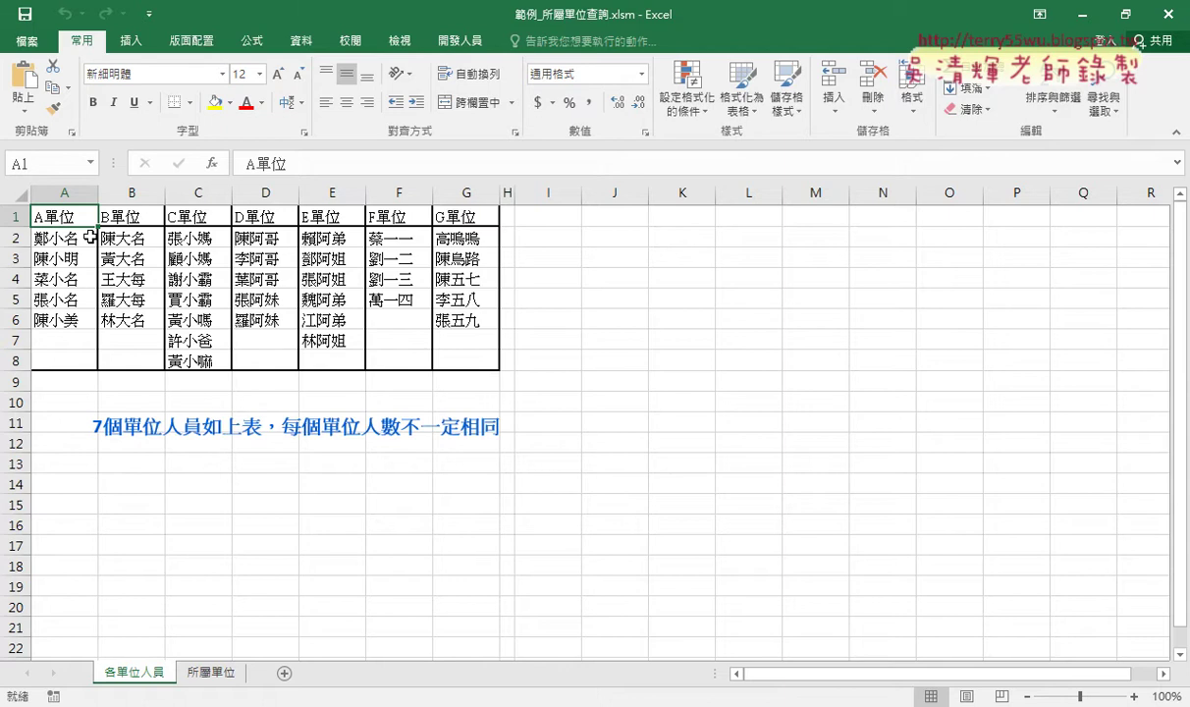
left_click(210, 671)
left_click(158, 235)
left_click(155, 247)
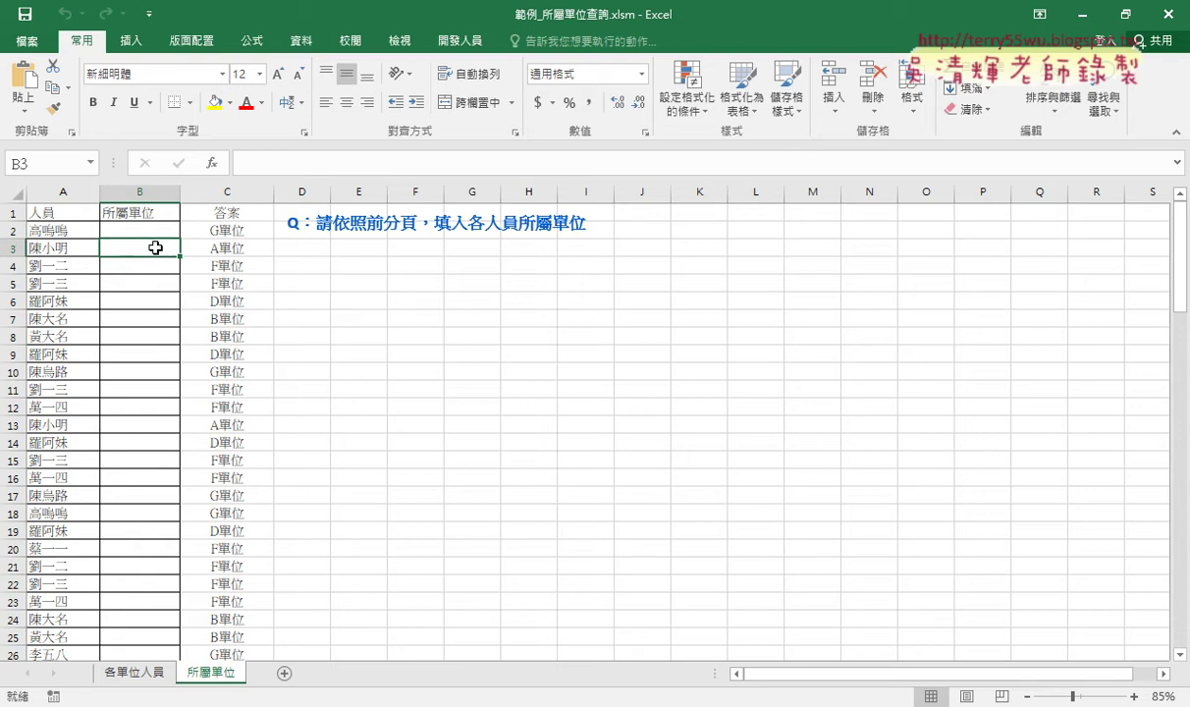
left_click(157, 263)
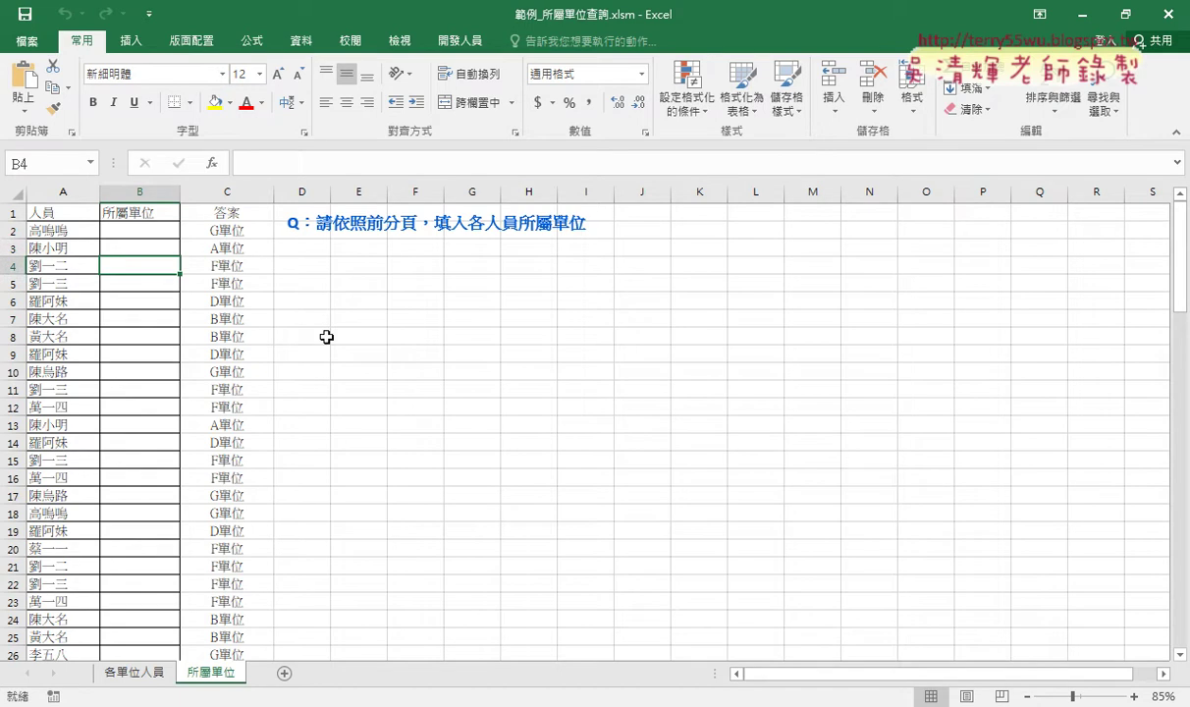
left_click(130, 678)
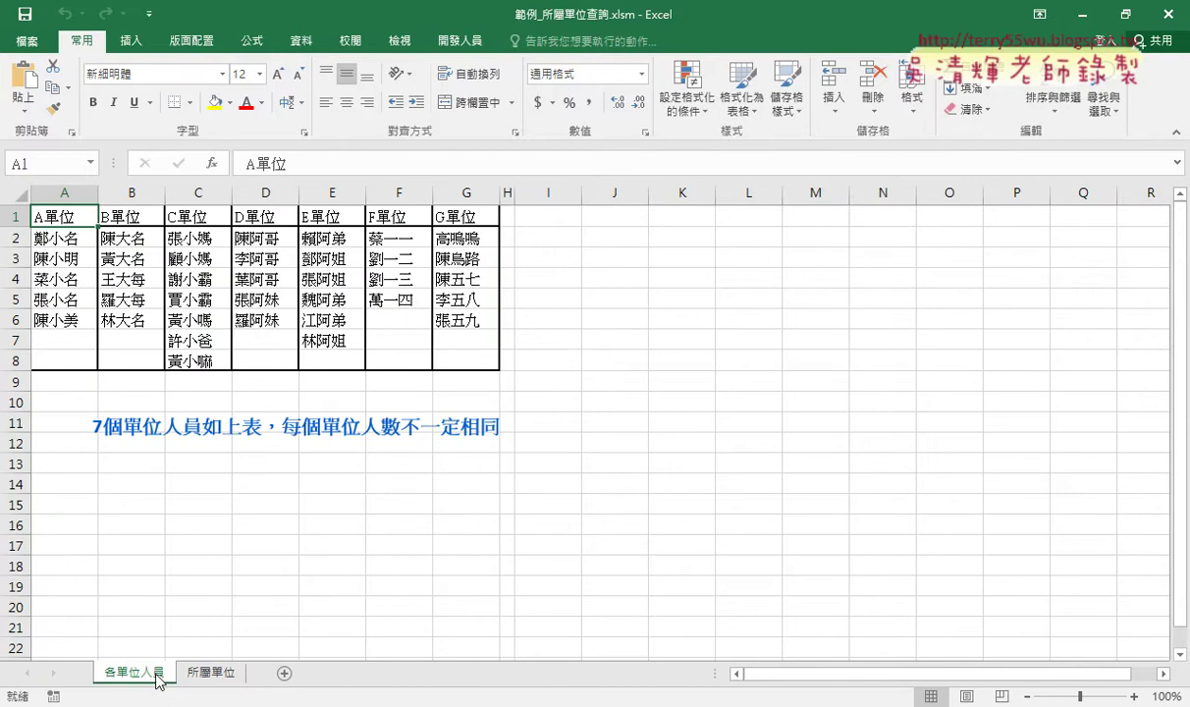
left_click(204, 675)
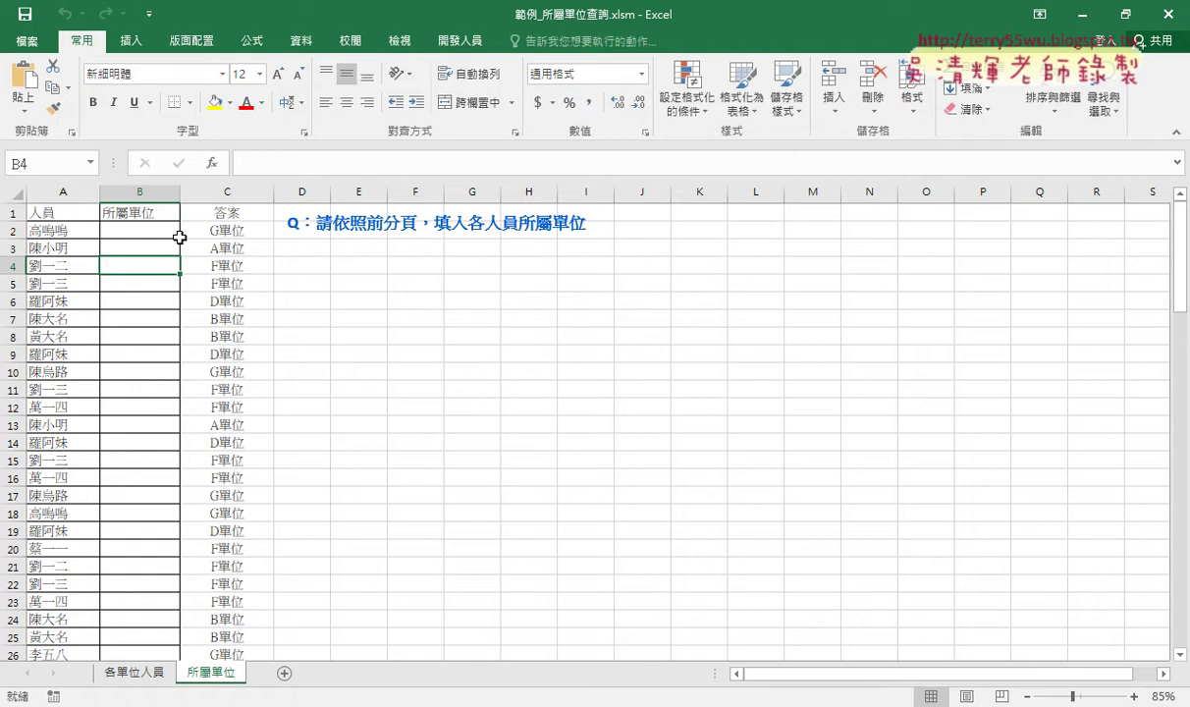
left_click(132, 229)
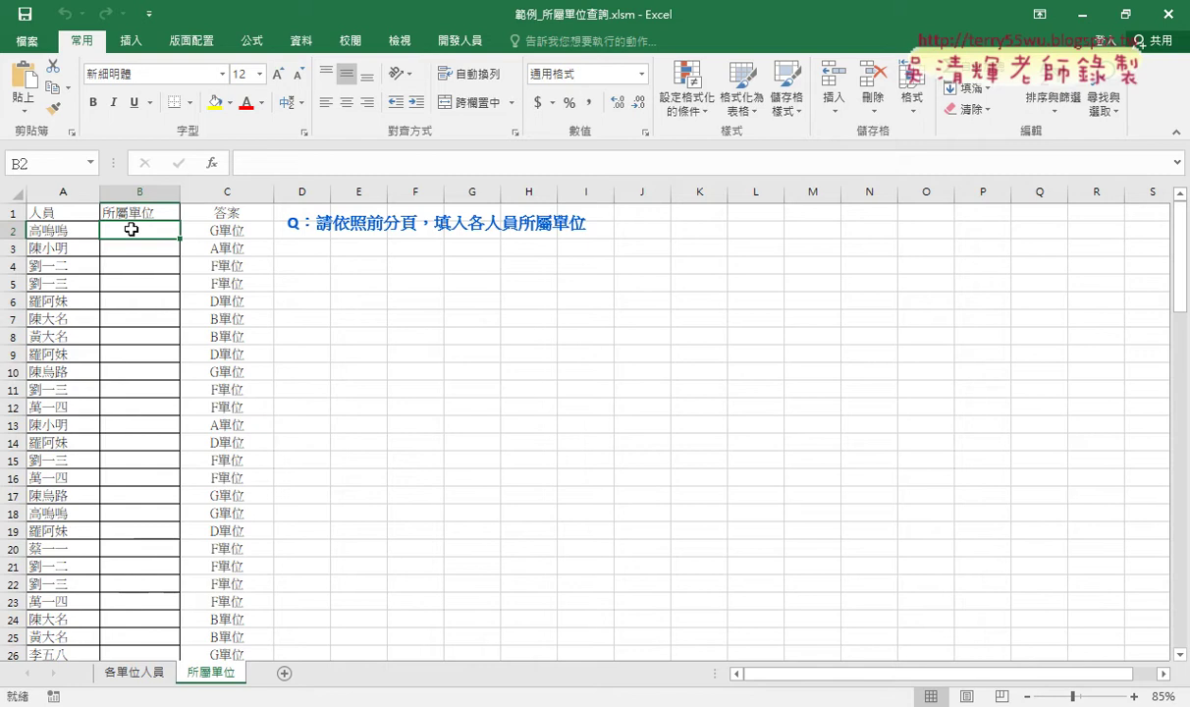
left_click(134, 674)
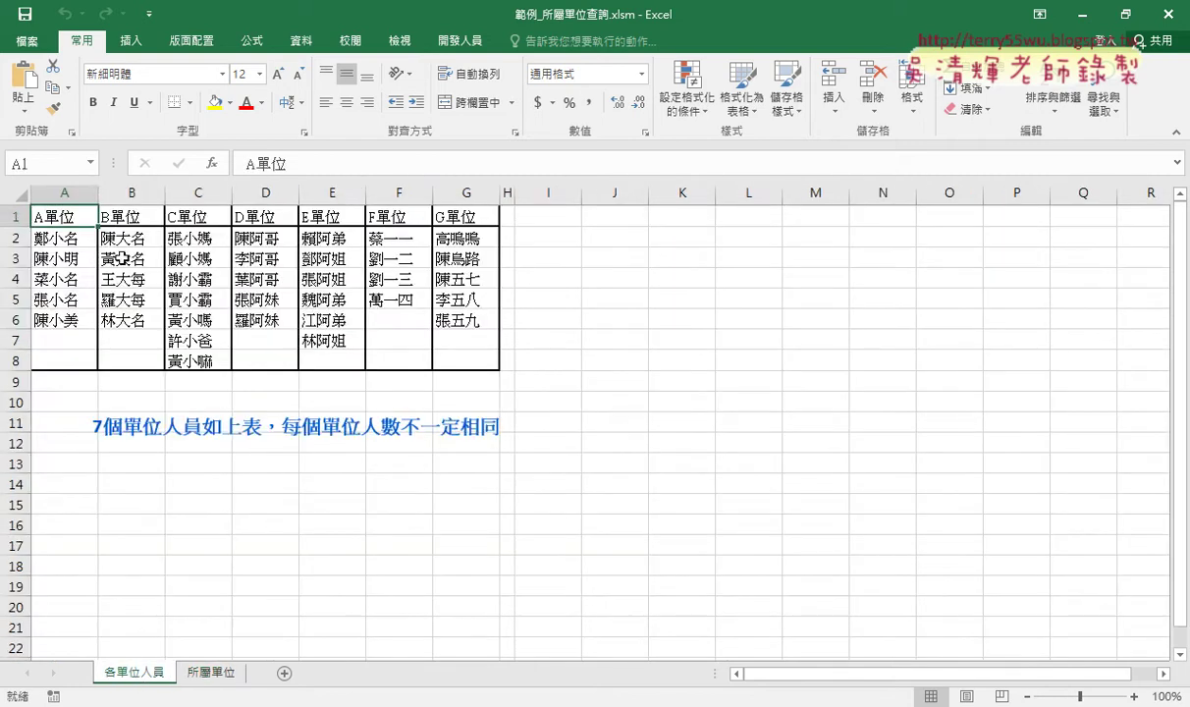
left_click_drag(65, 238, 462, 353)
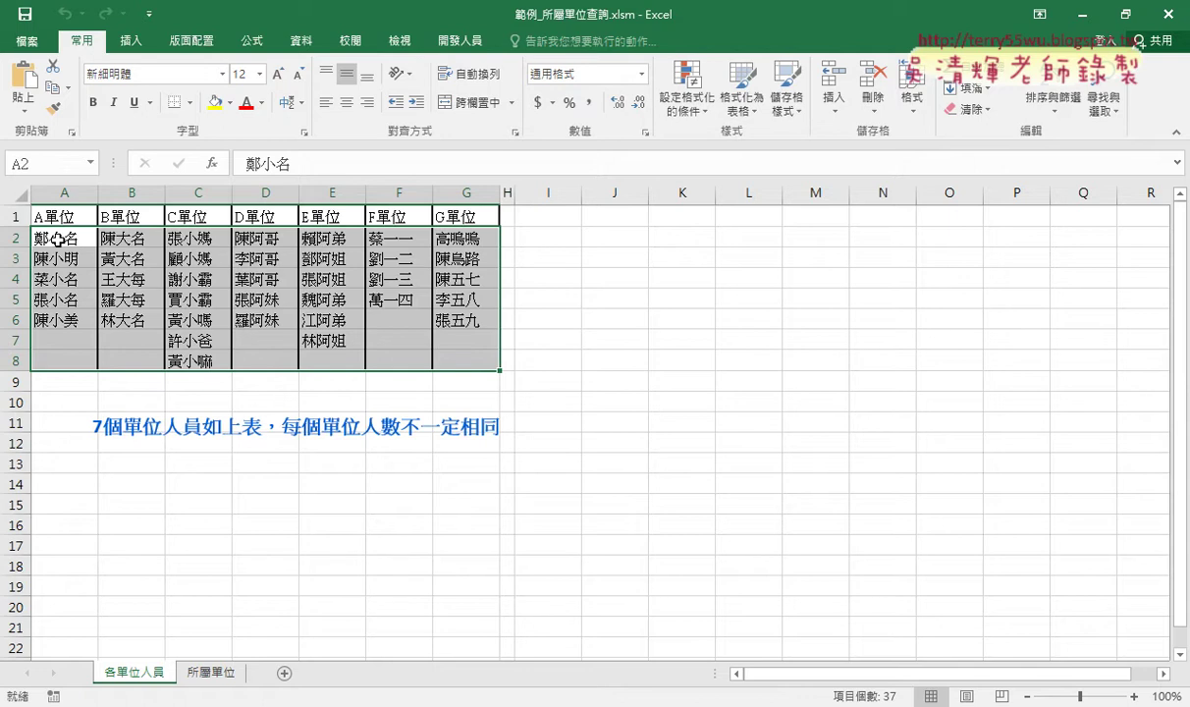
left_click(59, 240)
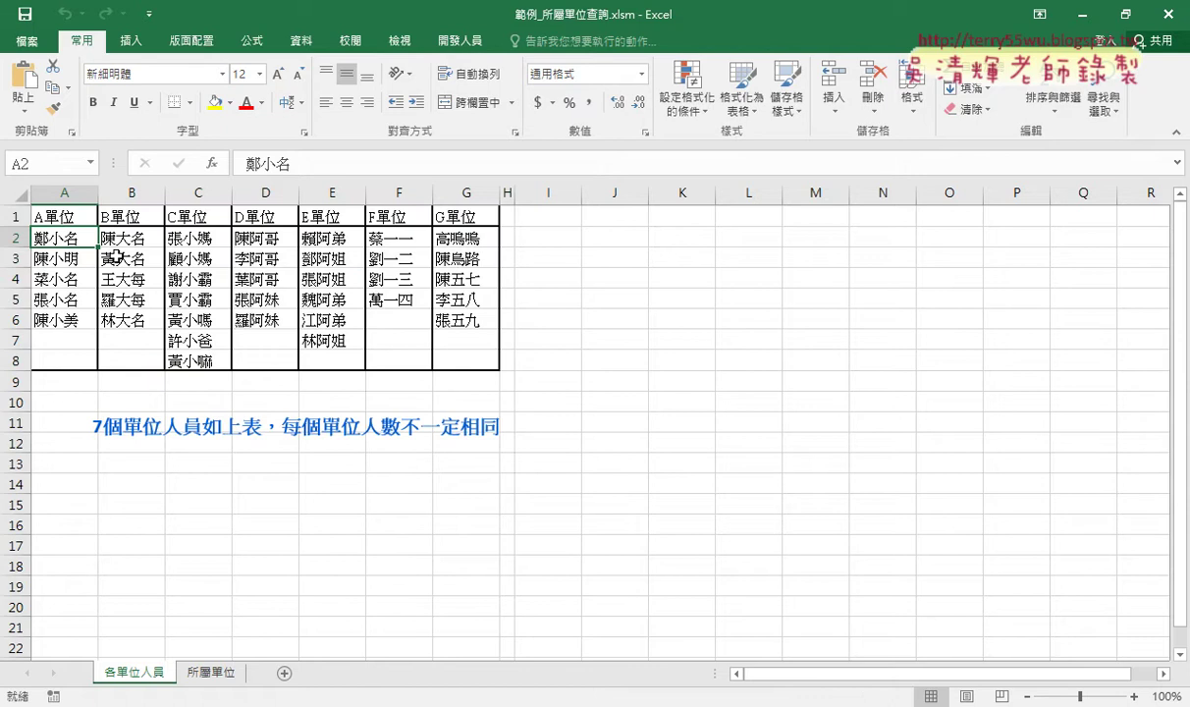
left_click(478, 363)
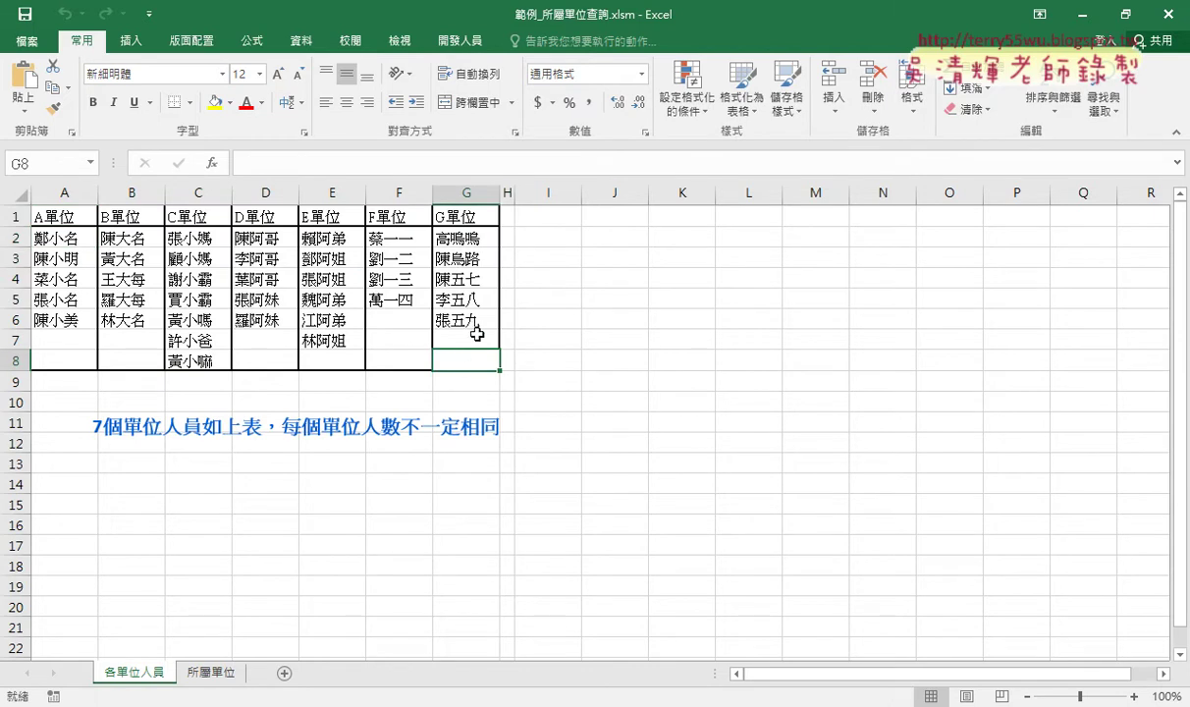
left_click_drag(61, 236, 462, 369)
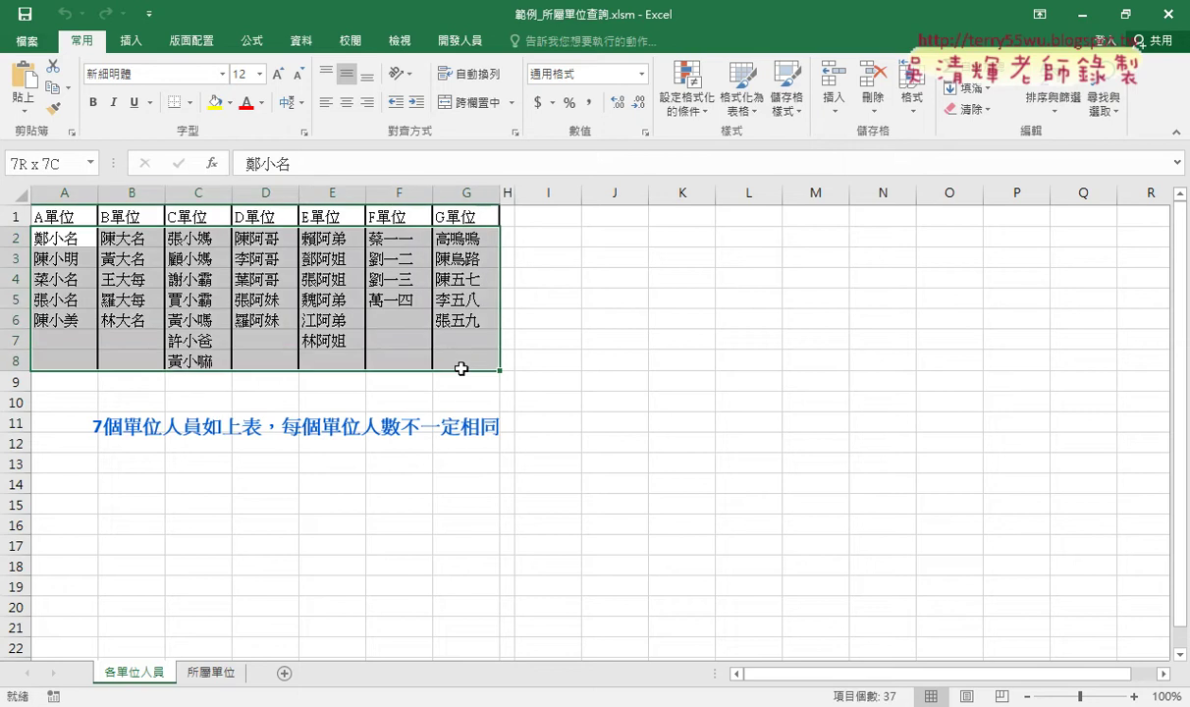
left_click(210, 672)
left_click(79, 229)
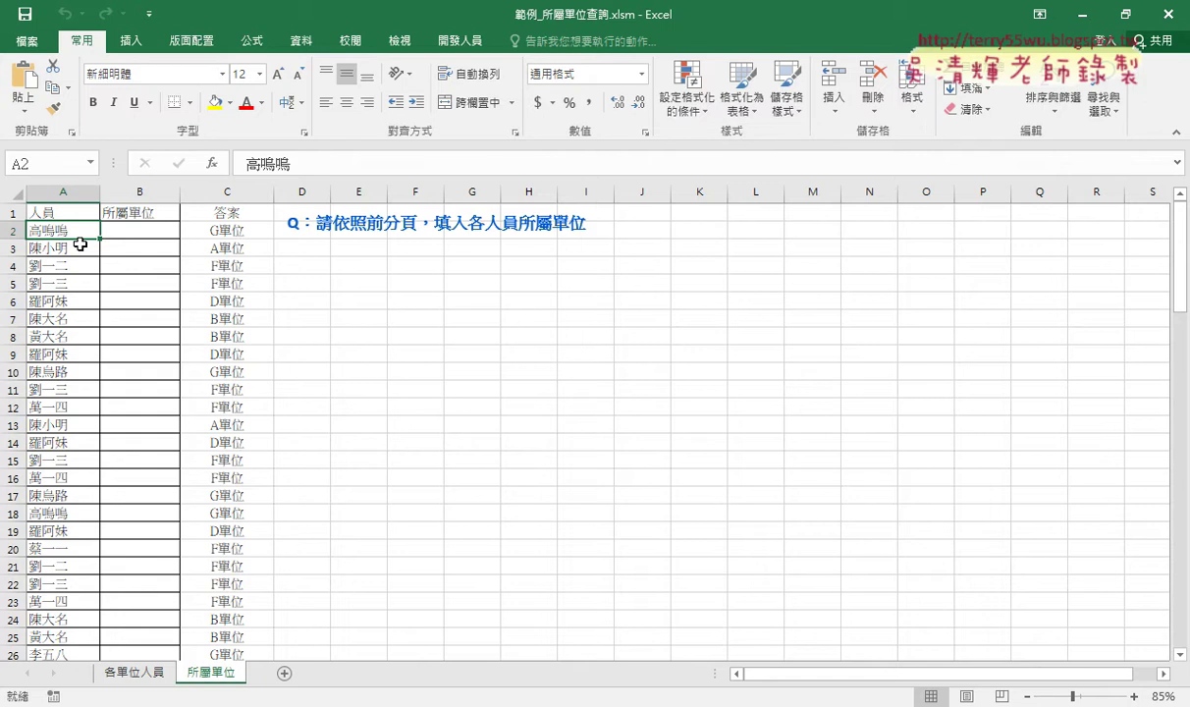
left_click(128, 674)
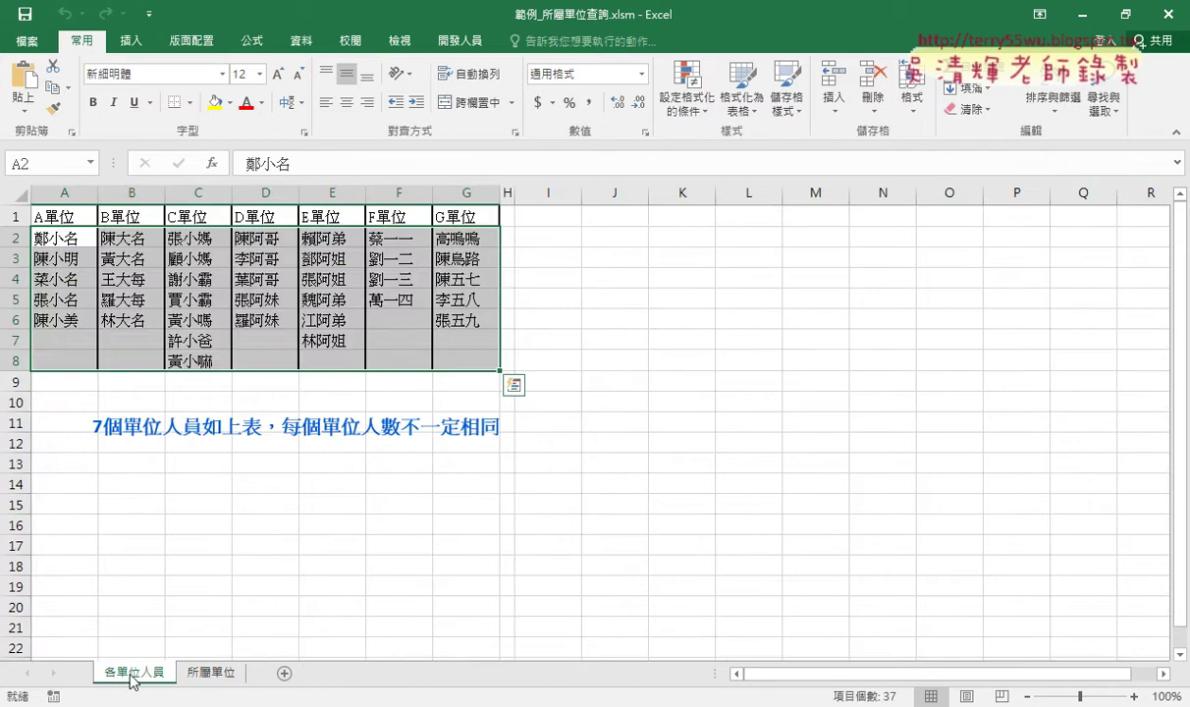
left_click(472, 240)
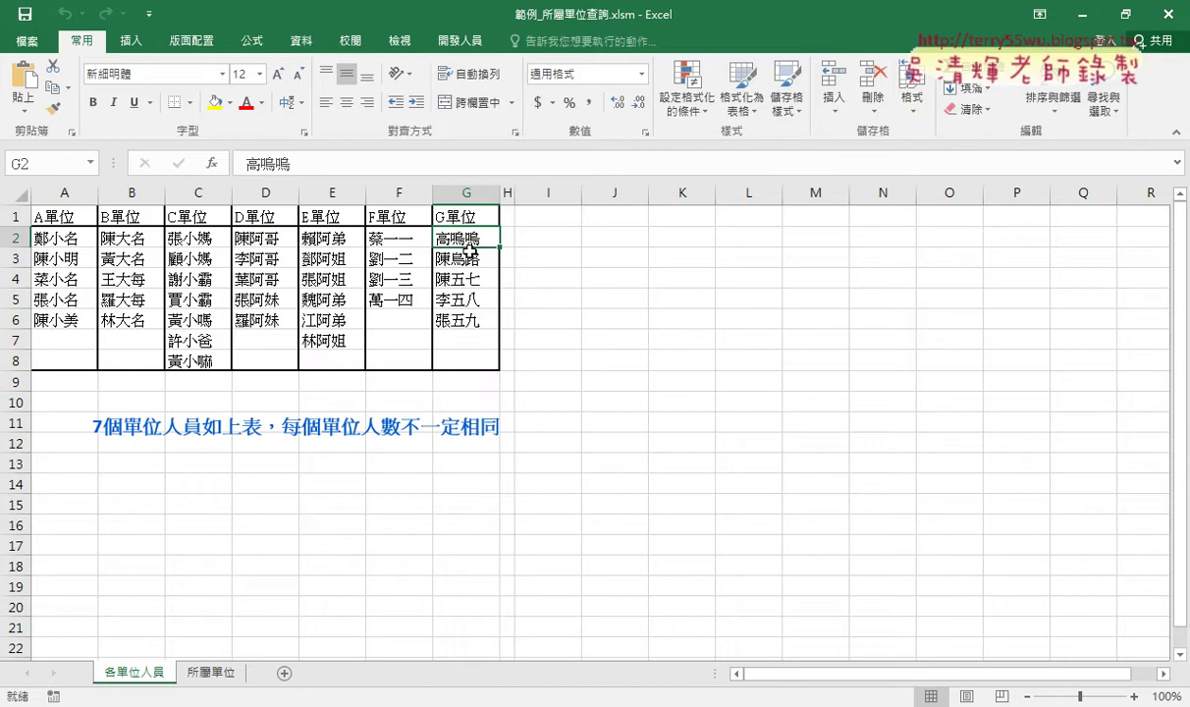
left_click(483, 214)
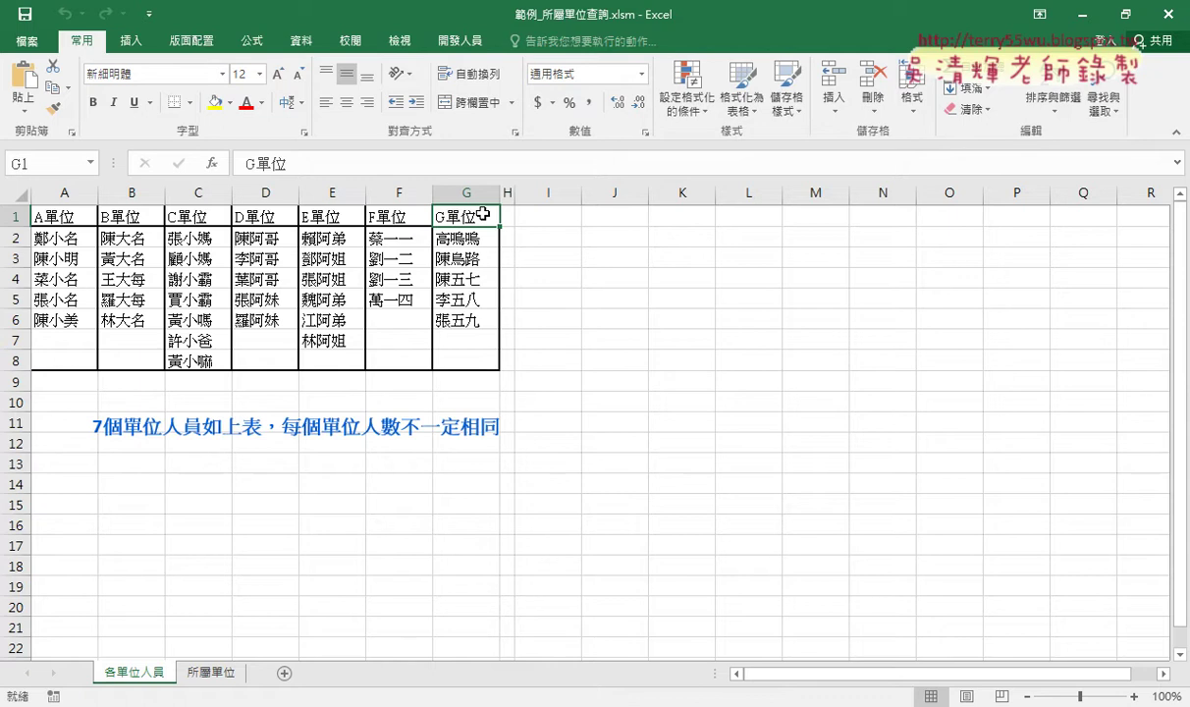
Note the G單位 column header, then go to 所屬單位 and select empty cell B2
left_click(462, 192)
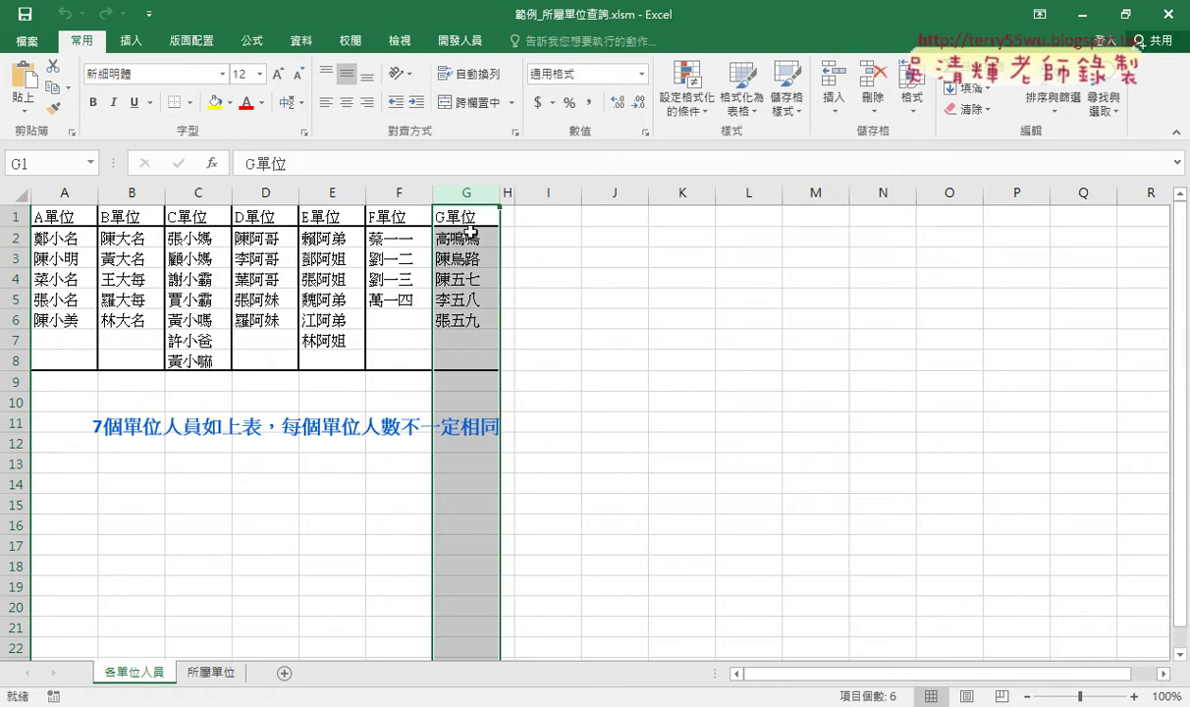
left_click(469, 216)
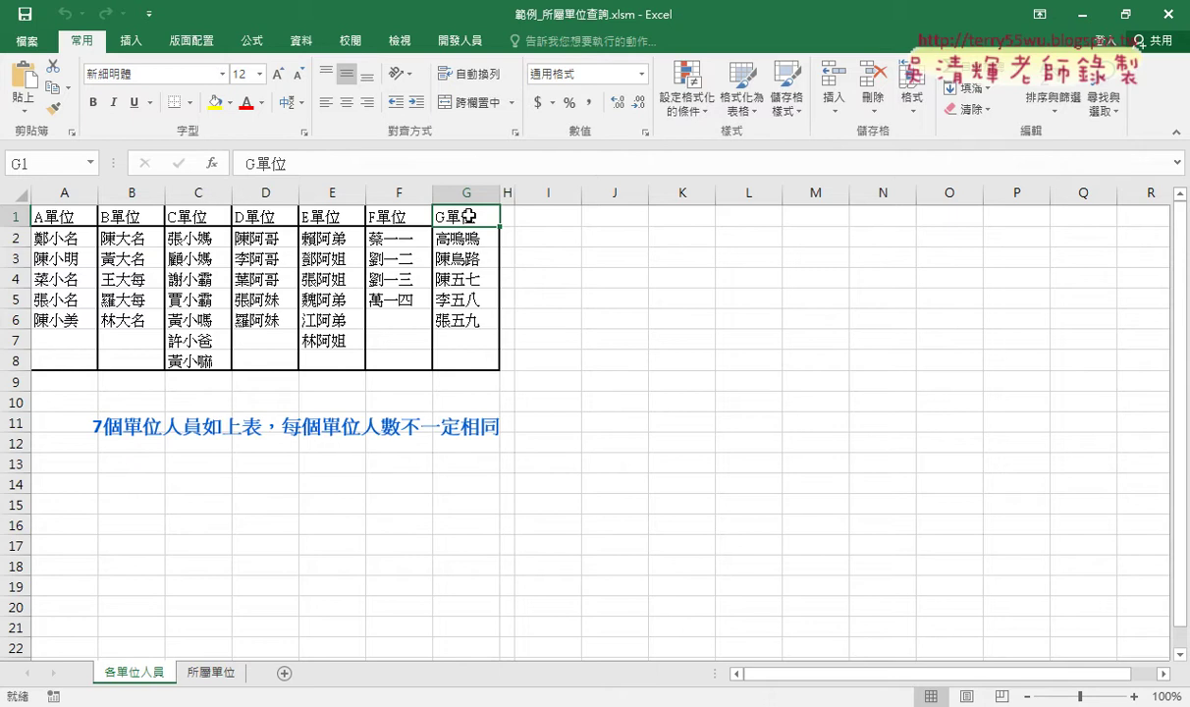
left_click(204, 672)
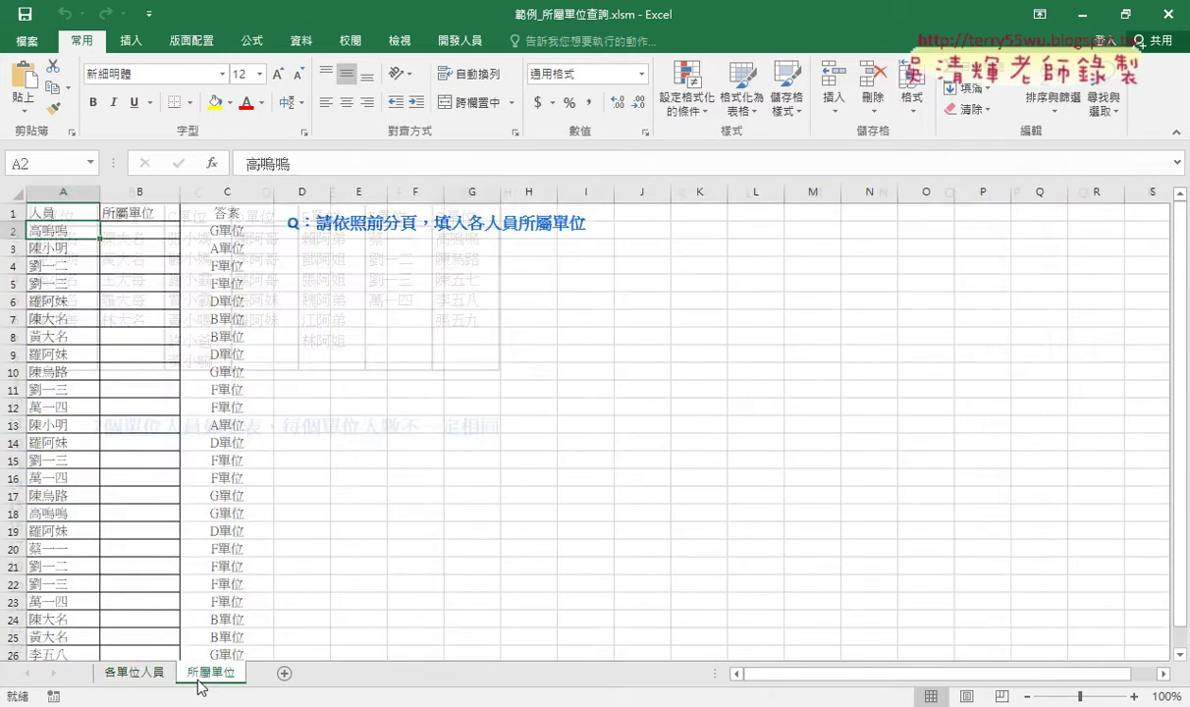
left_click(149, 229)
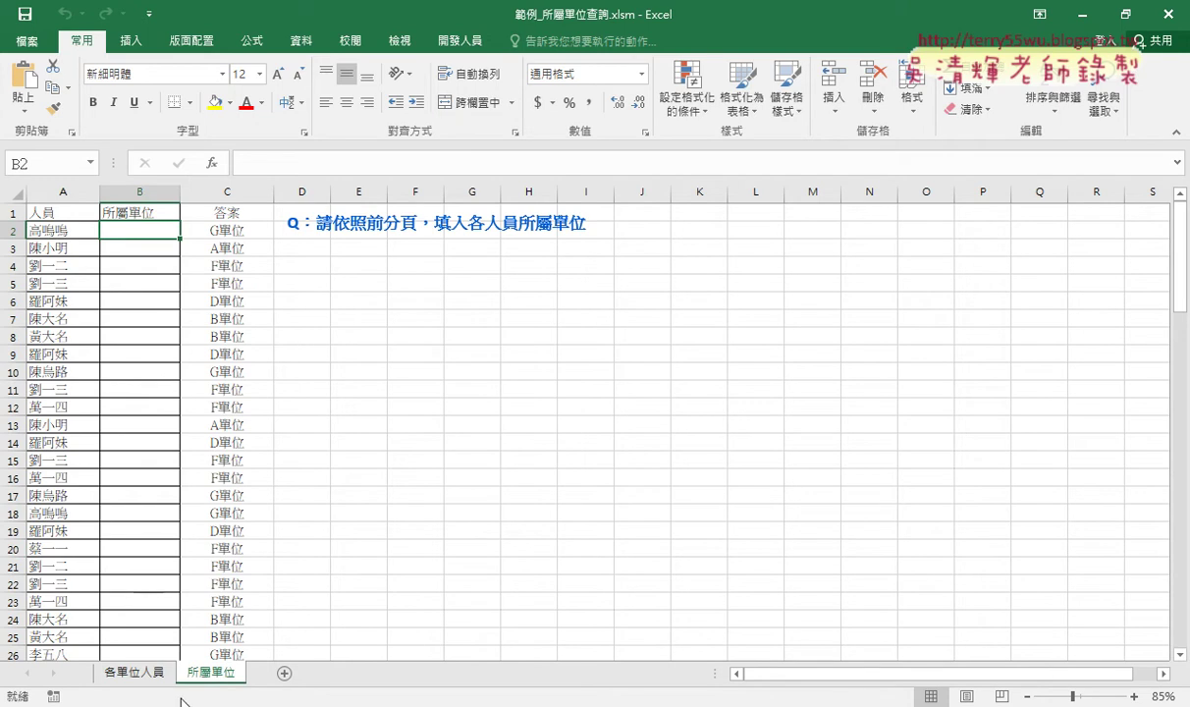
left_click(159, 706)
mouse_move(79, 626)
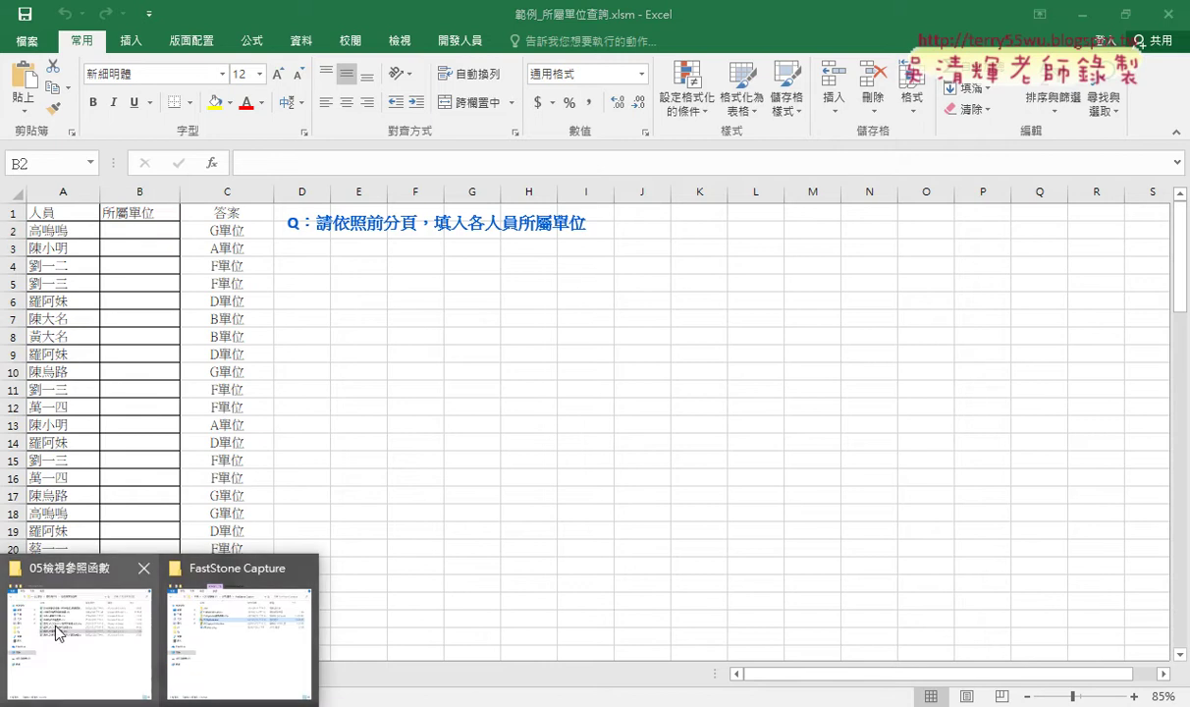
Run the 所屬單位 macro button and scroll through the filled unit column before returning to 各單位人員
left_click(55, 601)
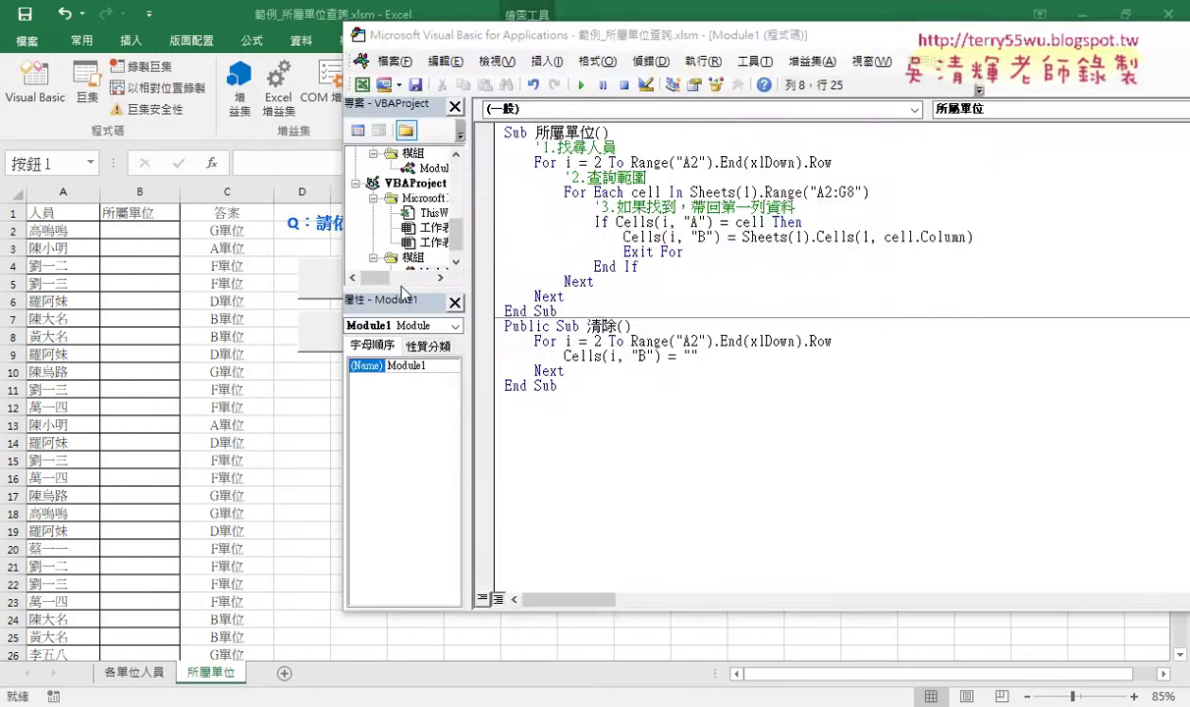
left_click(390, 277)
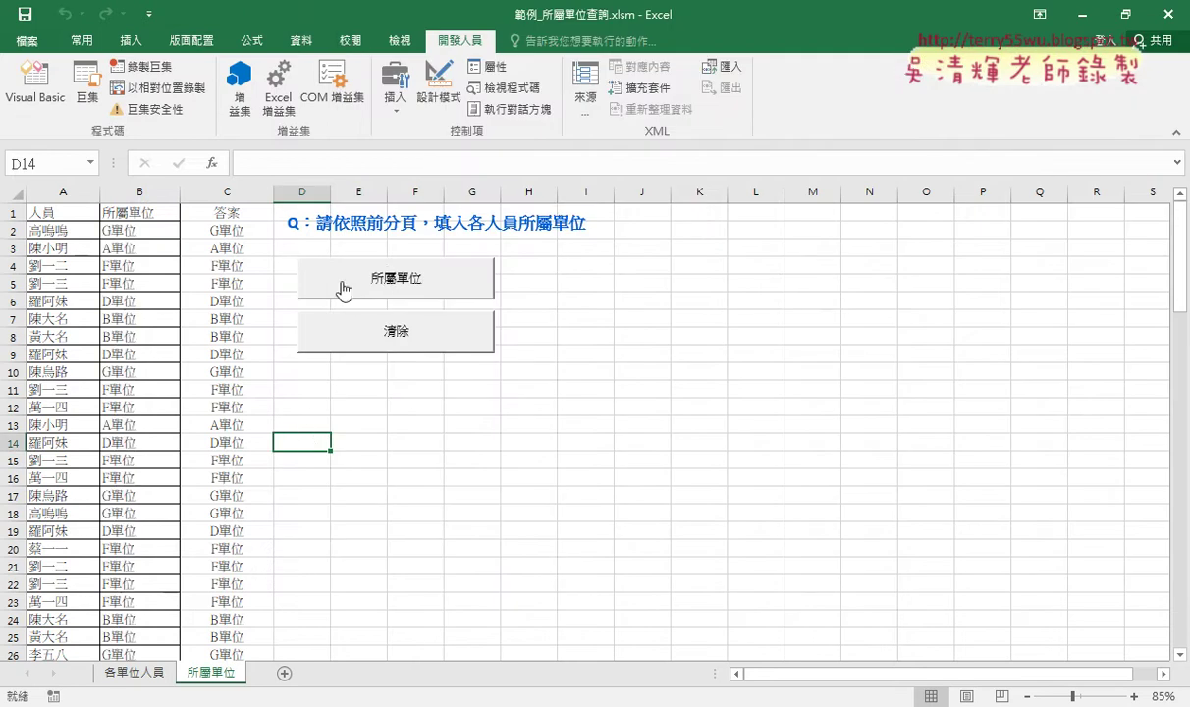
scroll(123, 511, "down", 5)
scroll(126, 528, "down", 2)
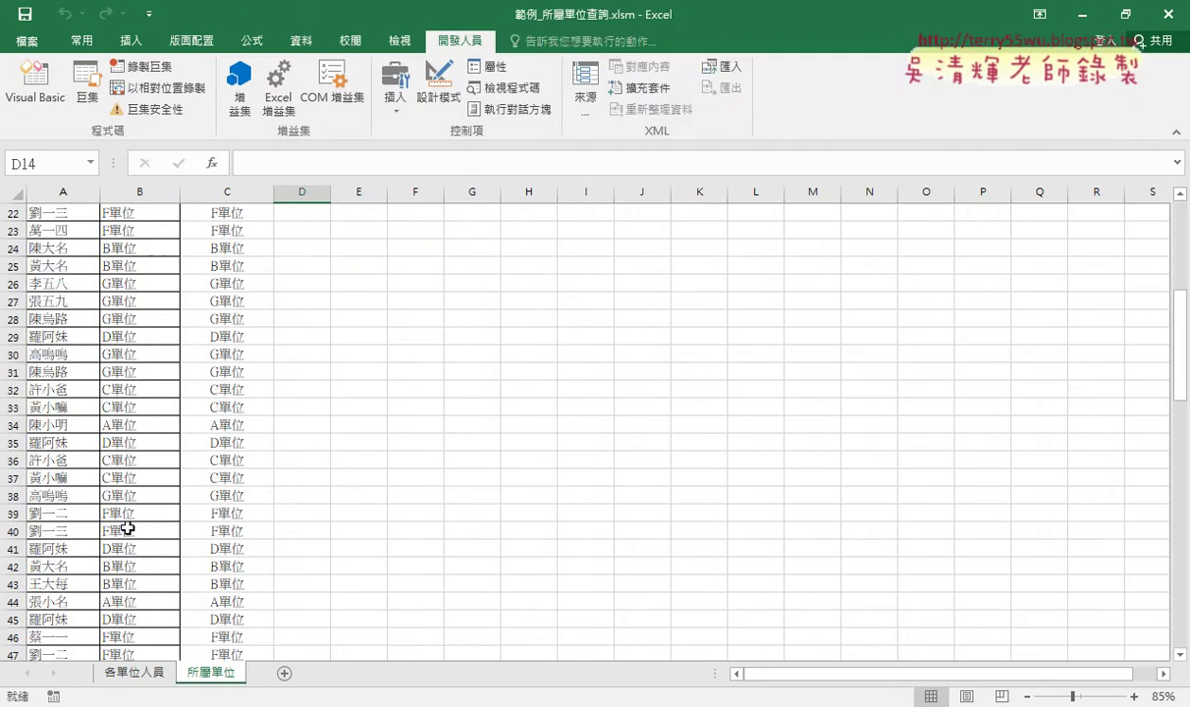
scroll(124, 528, "down", 2)
scroll(147, 548, "up", 9)
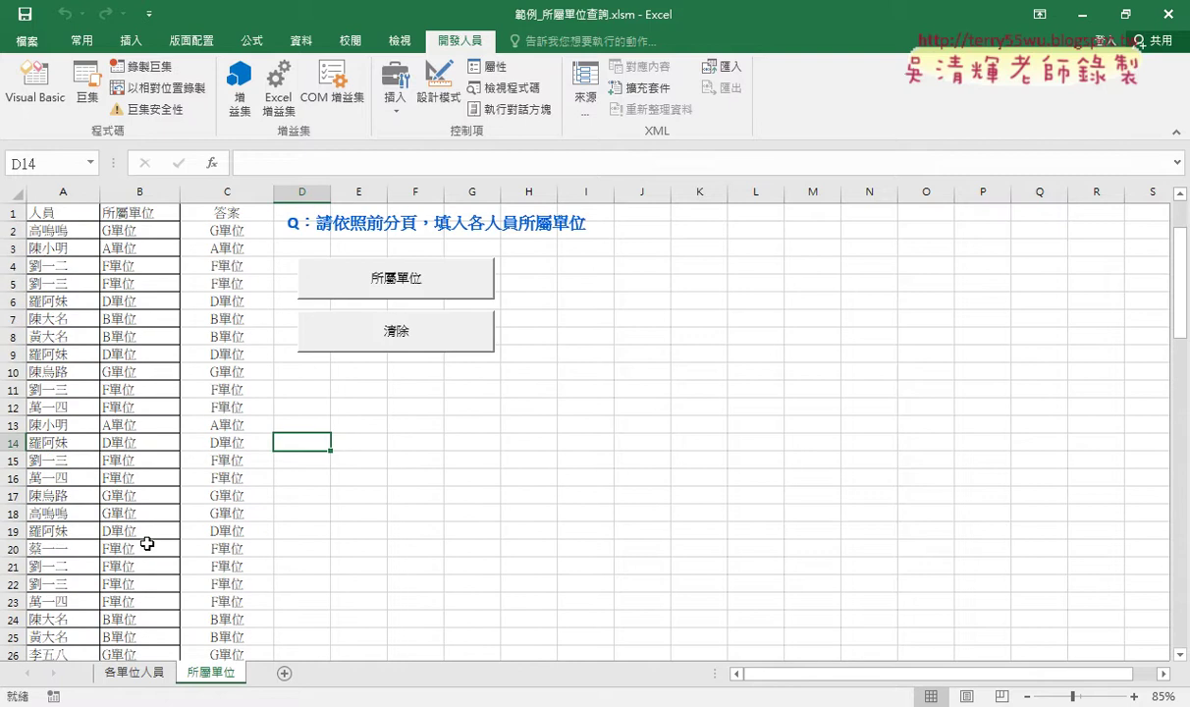
left_click(133, 672)
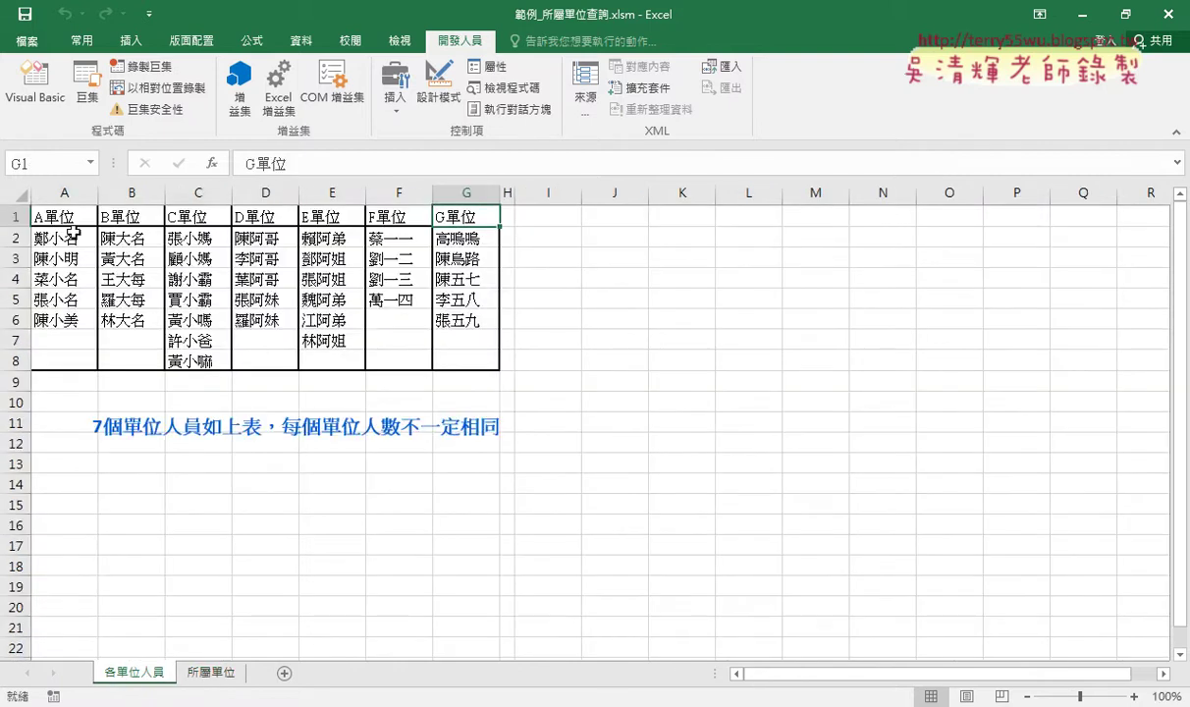
On 各單位人員, select the A2:G8 member block and step across its first row of names
left_click_drag(65, 237, 479, 360)
left_click(132, 238)
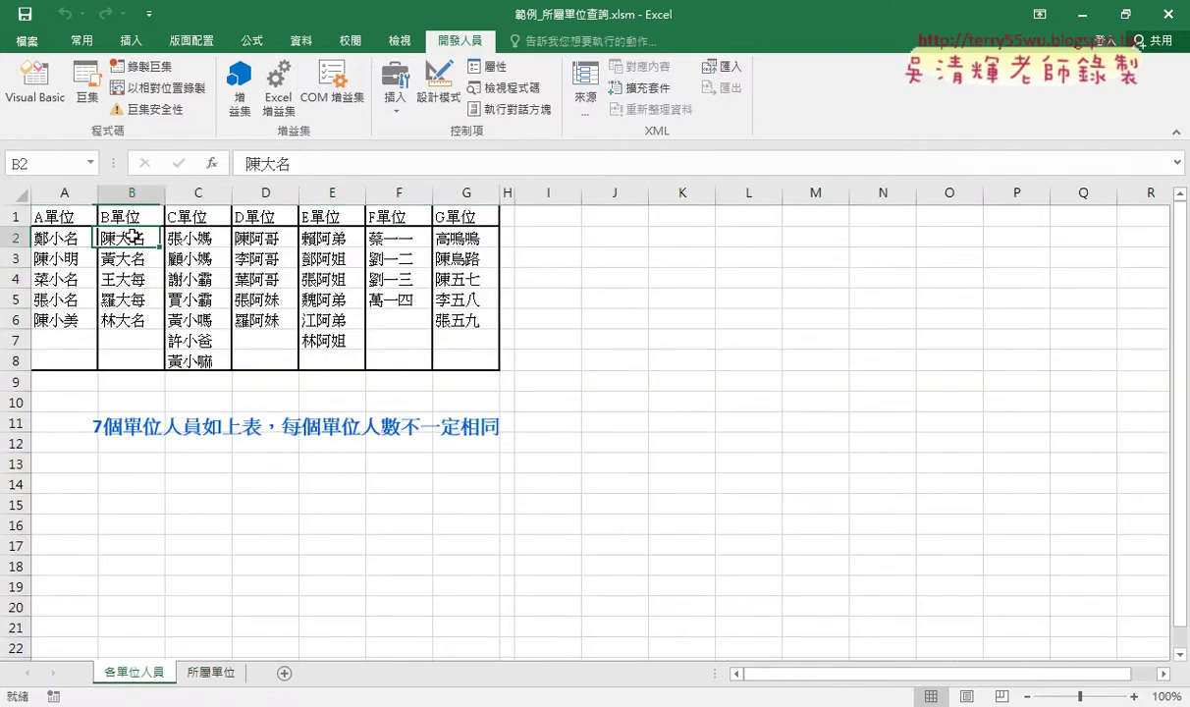
left_click(198, 238)
left_click(265, 238)
left_click(332, 238)
left_click(398, 238)
left_click(466, 238)
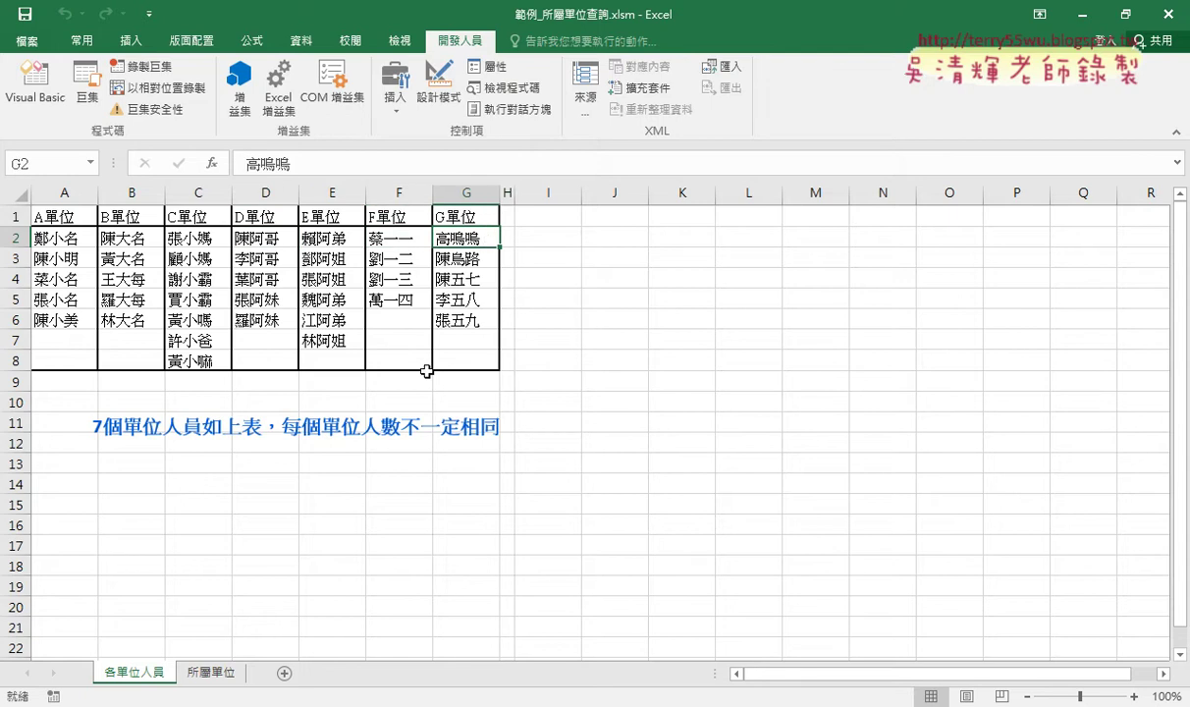
On 所屬單位, step down the 人員 list from 高鳴鳴 to 劉一二
left_click(211, 672)
left_click(54, 230)
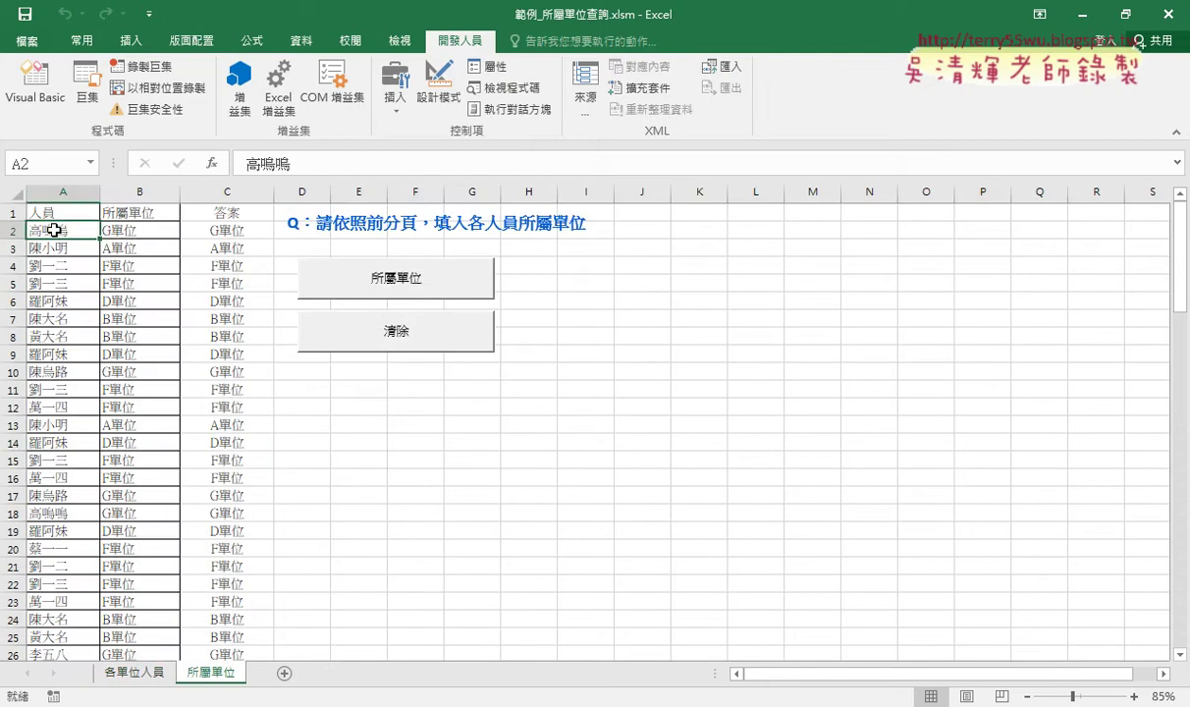
left_click(52, 247)
left_click(54, 265)
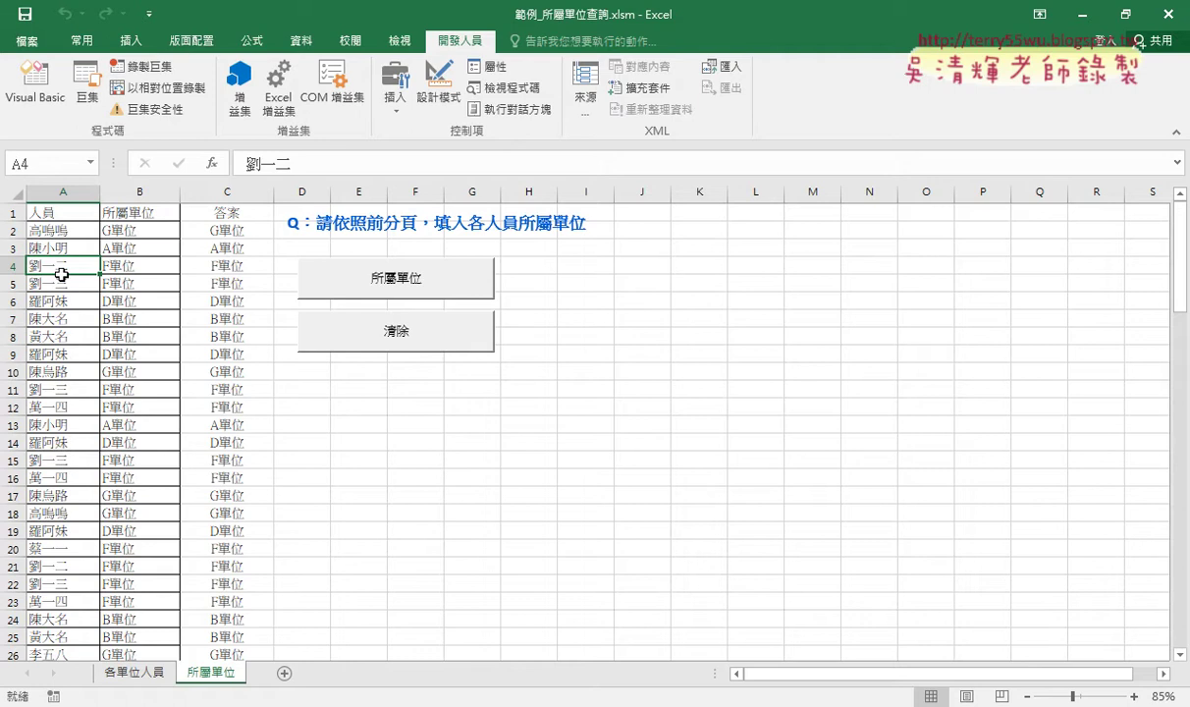
left_click(62, 193)
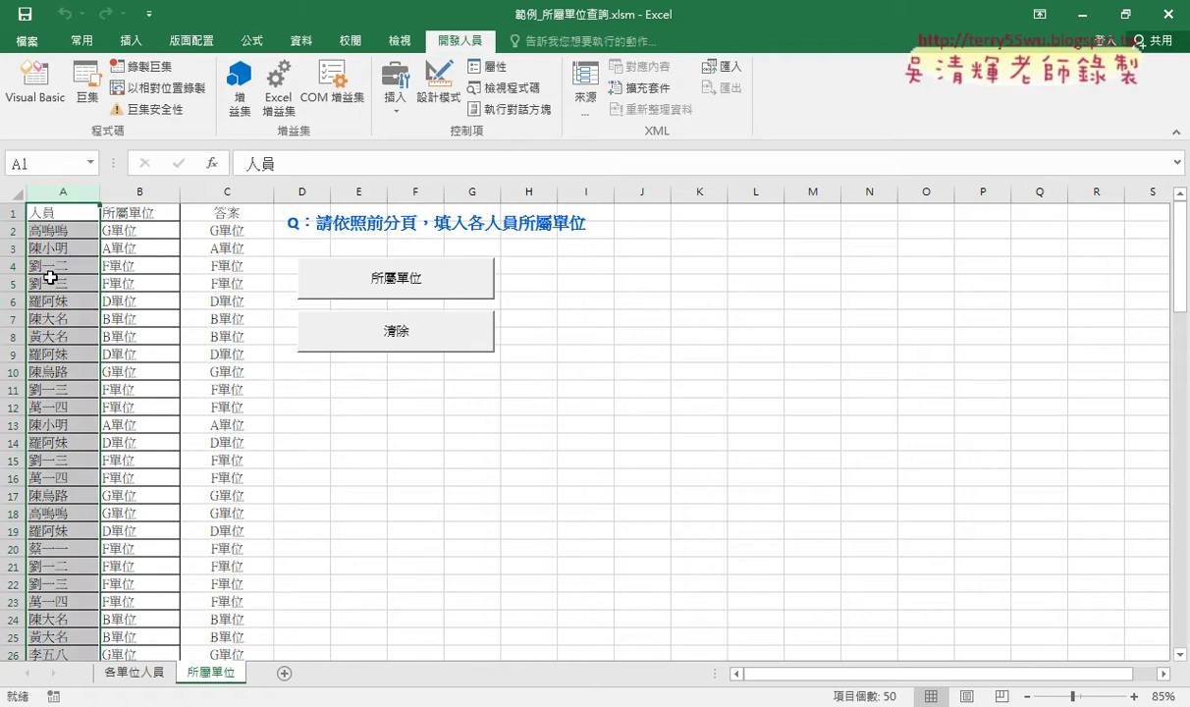
left_click(46, 231)
left_click(48, 248)
left_click(49, 265)
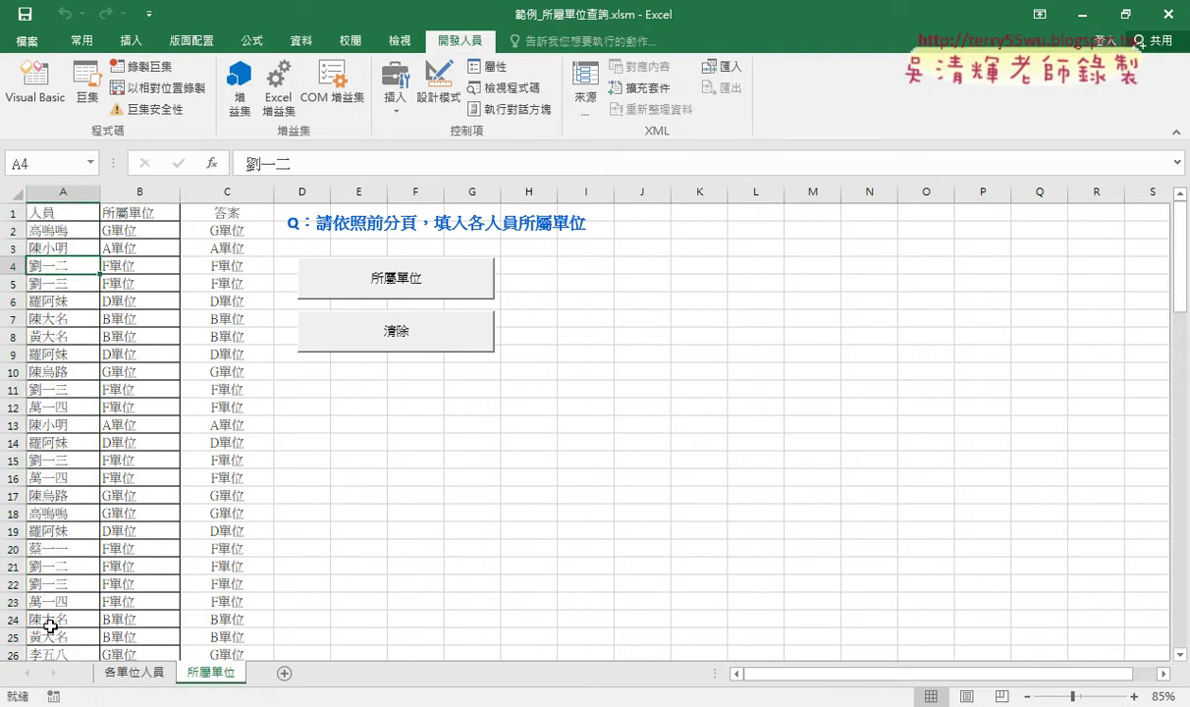
Reselect the A2:G8 roster on 各單位人員 and bring up Module1 in the Visual Basic editor
left_click(134, 672)
mouse_move(67, 238)
left_mouse_down()
mouse_move(305, 340)
mouse_move(485, 356)
left_mouse_up()
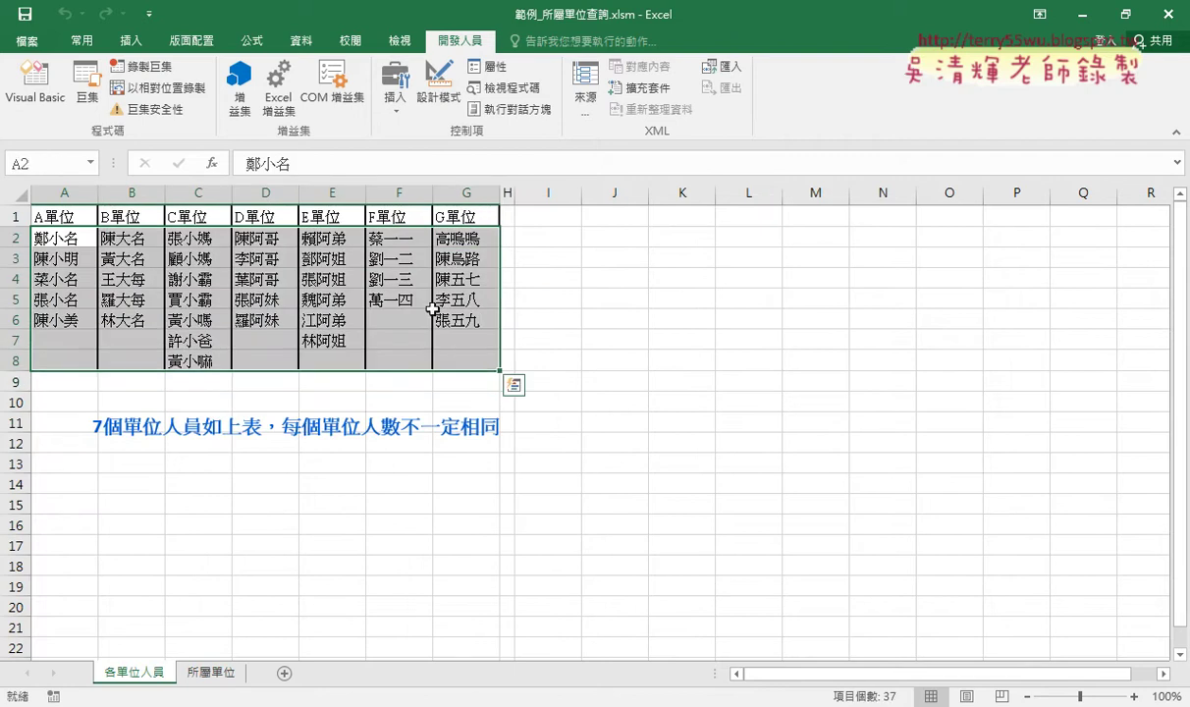
left_click(34, 81)
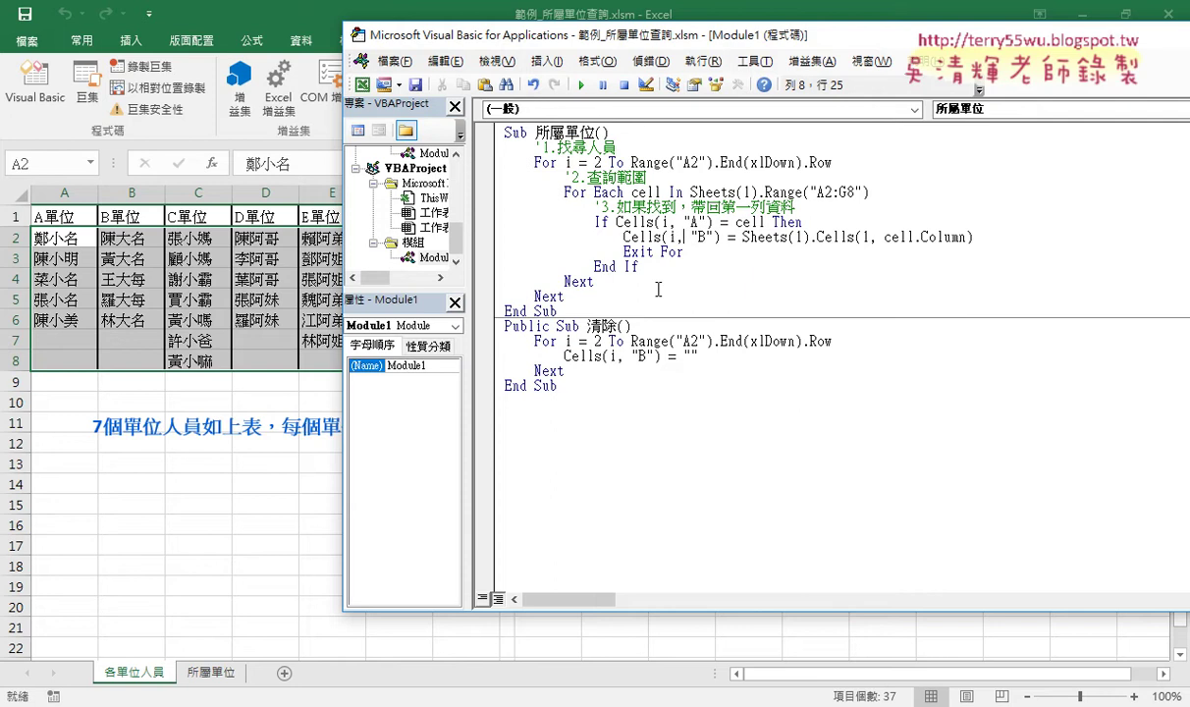
Delete the inner For Each lookup loop and the '1.找尋人員 comment from 所屬單位
left_click_drag(595, 282, 481, 176)
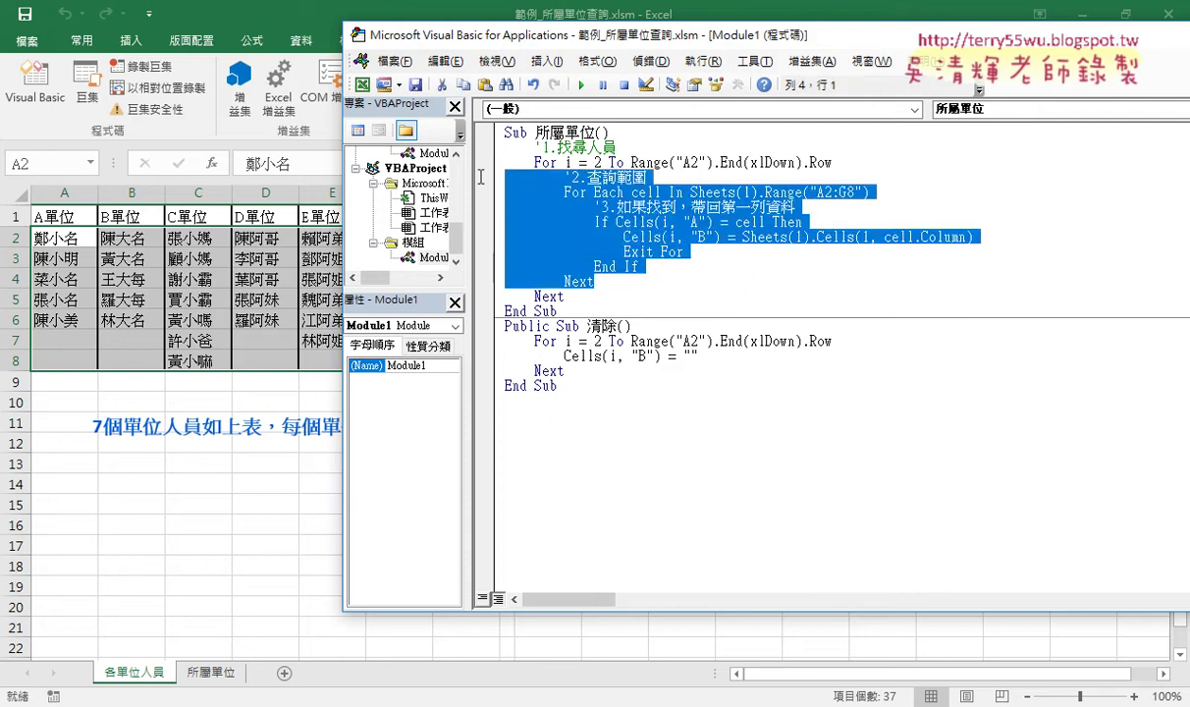
key("Delete")
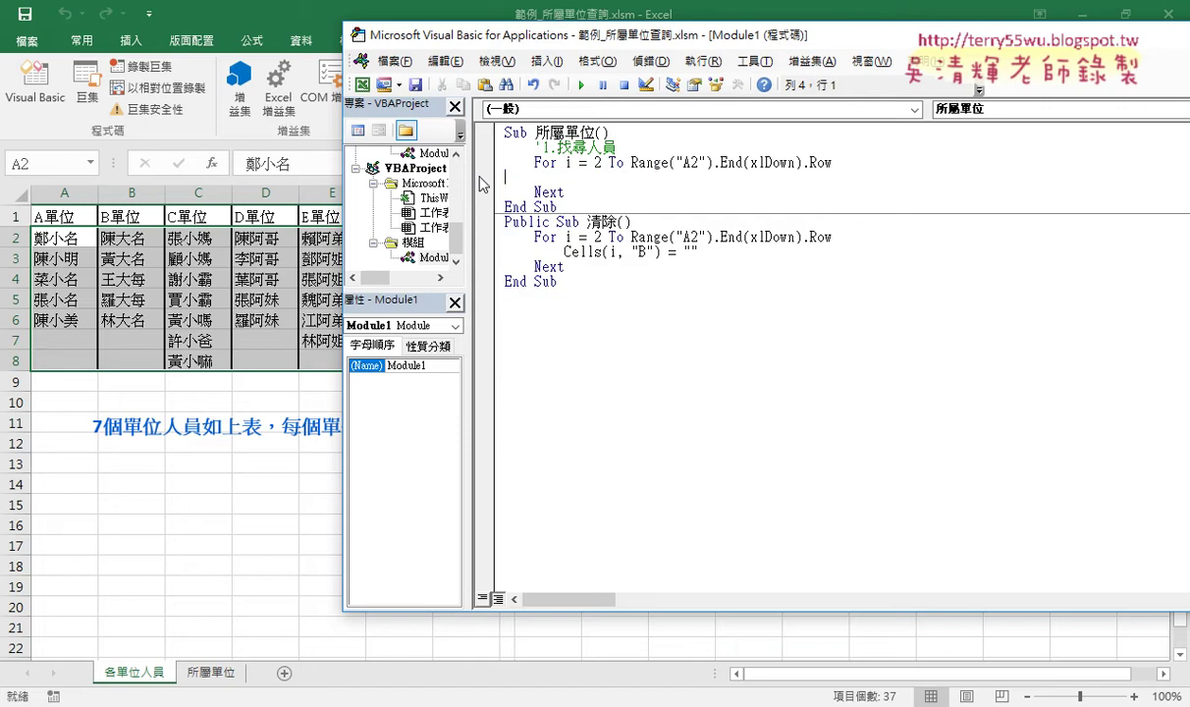
left_click(481, 148)
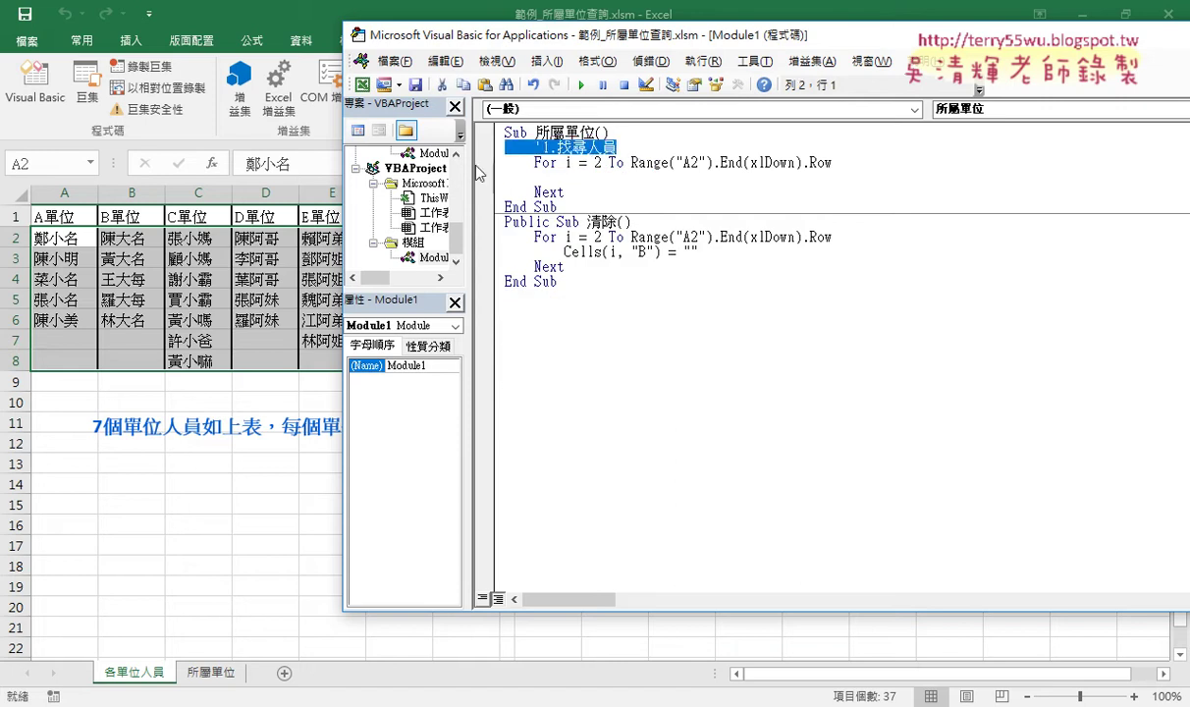
key("Delete")
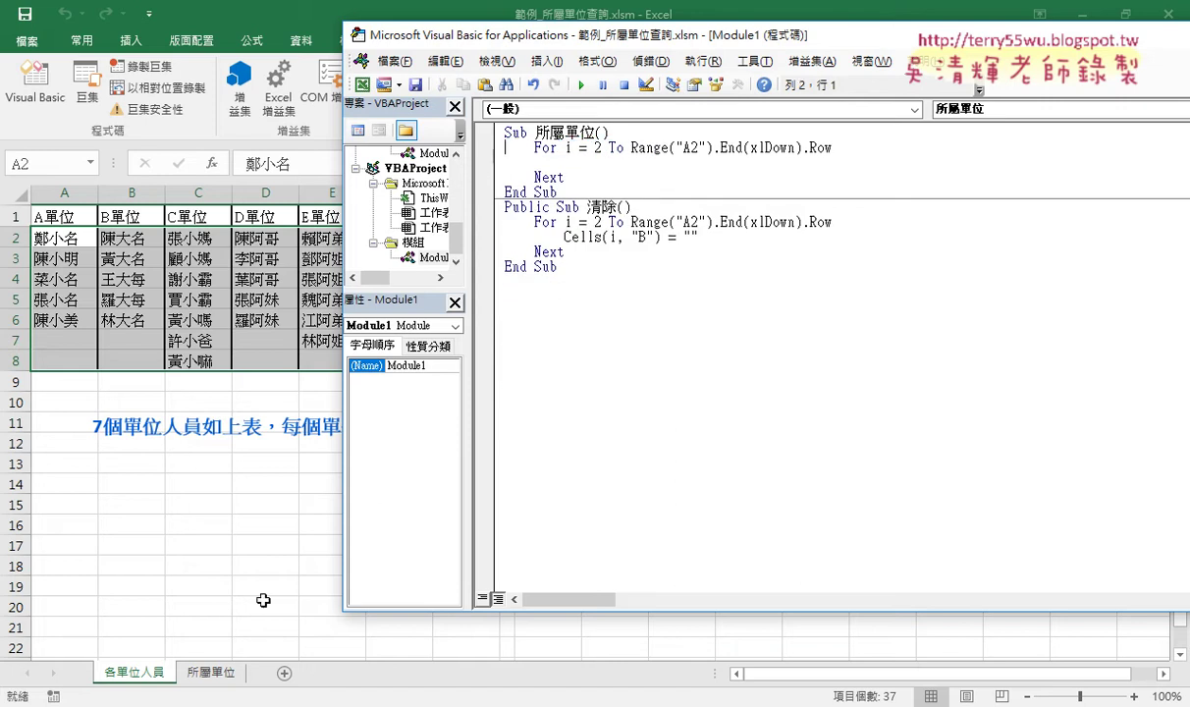
Check the 人員 column on 所屬單位, then highlight the For line's last-row expression in VBA
key("alt+F11")
left_click(211, 673)
left_click(59, 191)
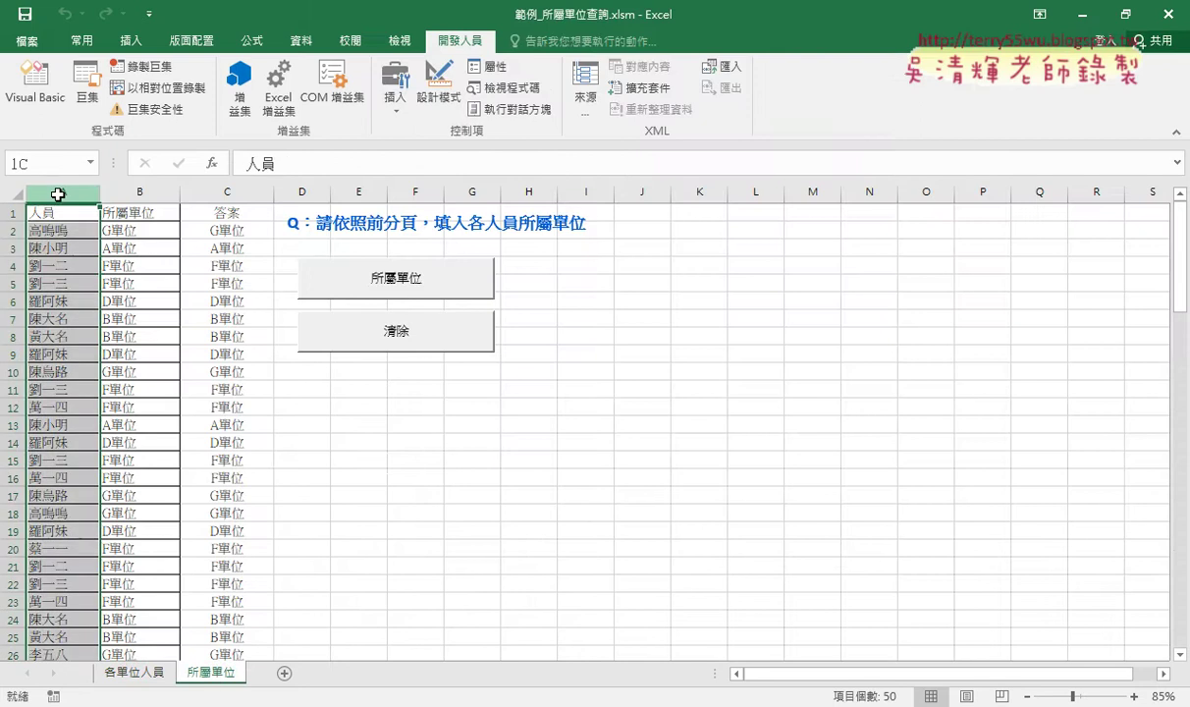
left_click(59, 234)
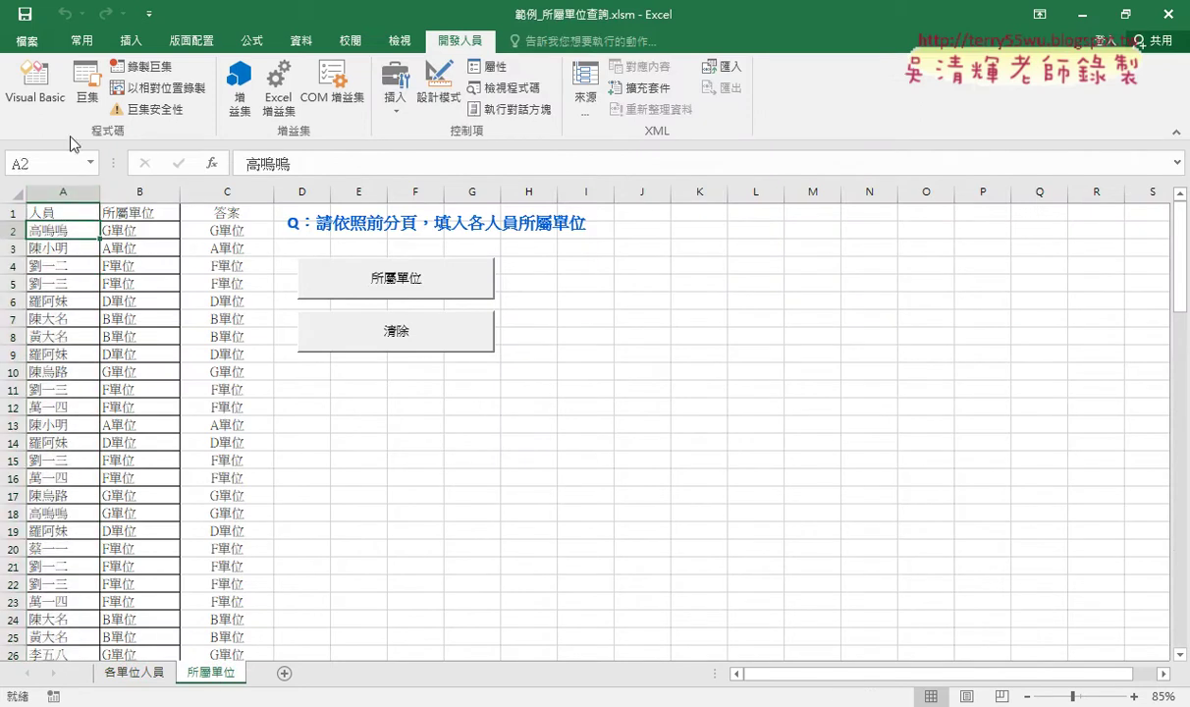
left_click(36, 83)
left_click_drag(833, 147, 630, 147)
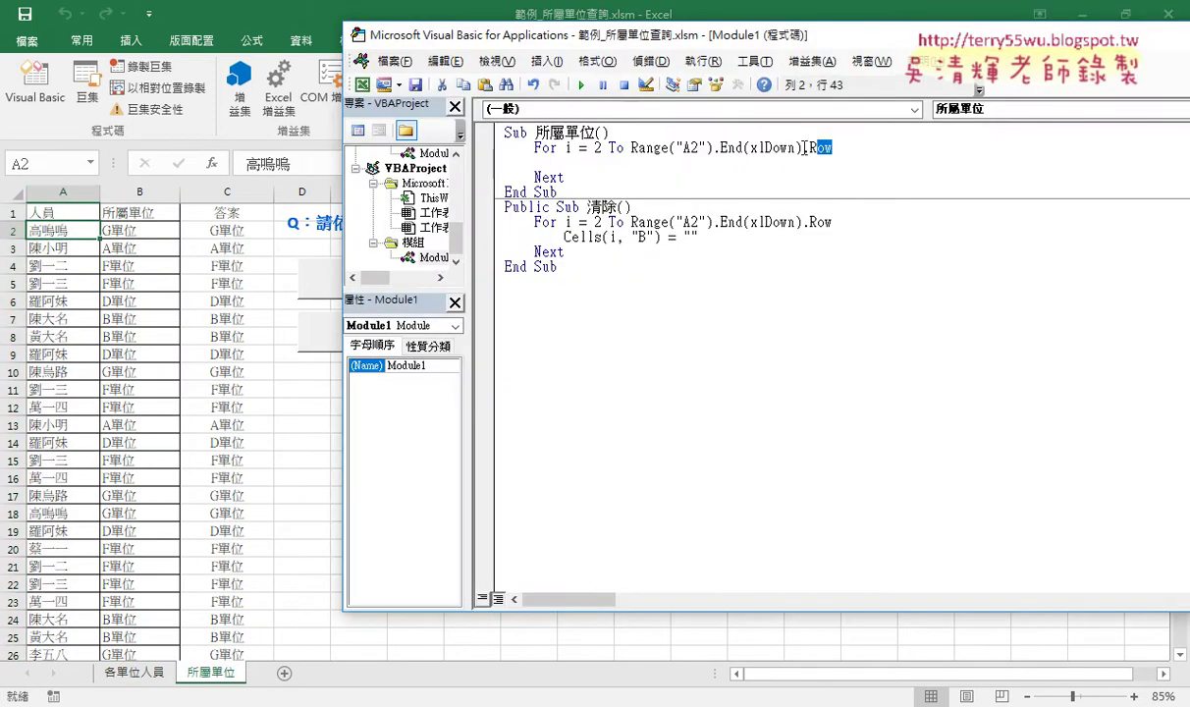
Inside the For loop, add an indented 'for each cell in sheets(1).' line, then view 各單位人員
left_click(629, 164)
key("Tab")
key("Tab")
type("fo")
type("r")
type(" ea")
type("ch ")
type("cell ")
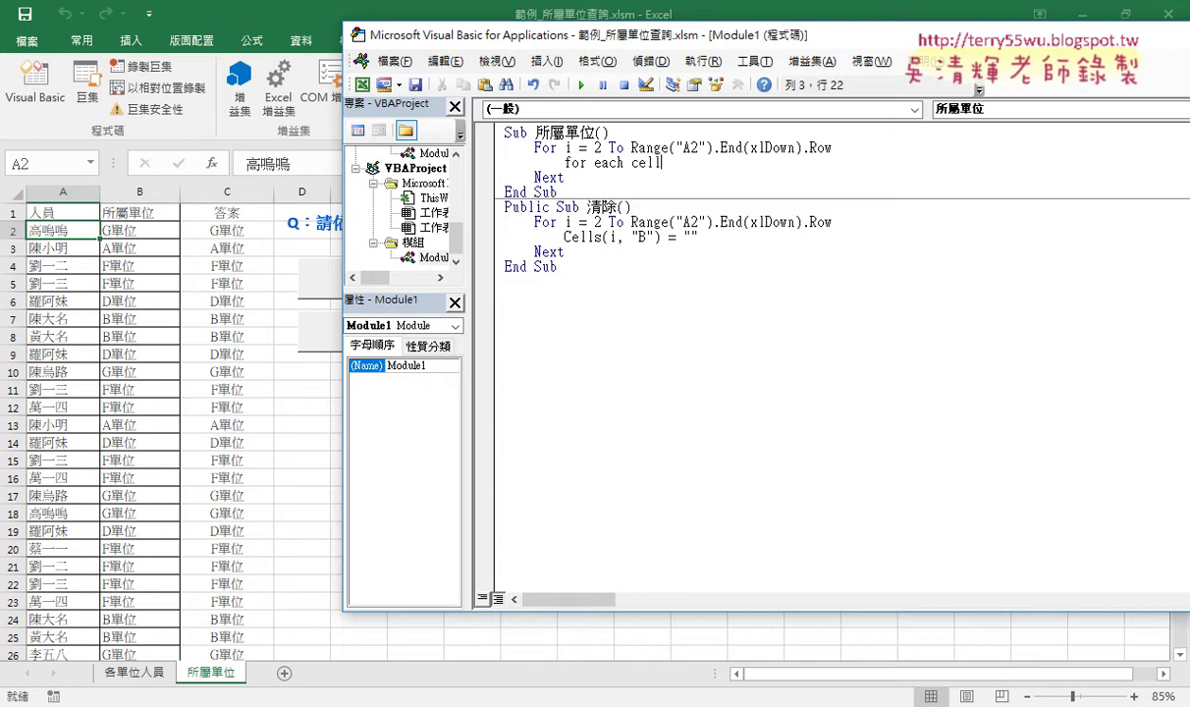
type("in")
type(" s")
type("heets")
type("(")
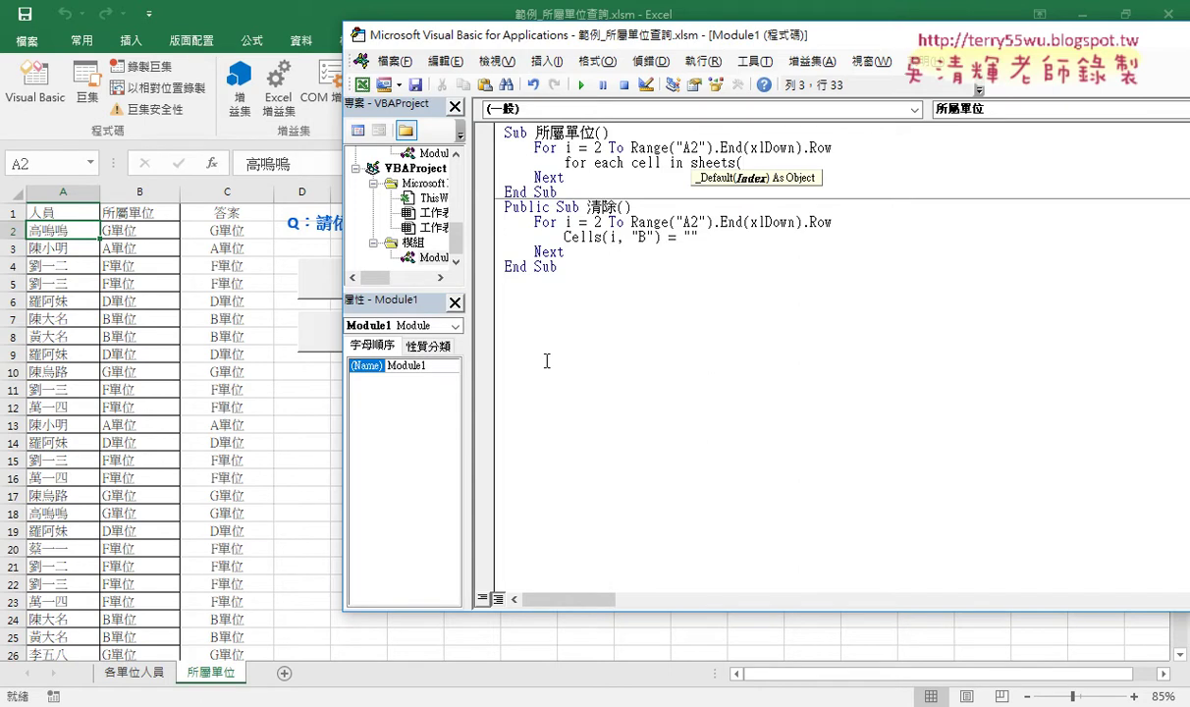
type("1")
type(")")
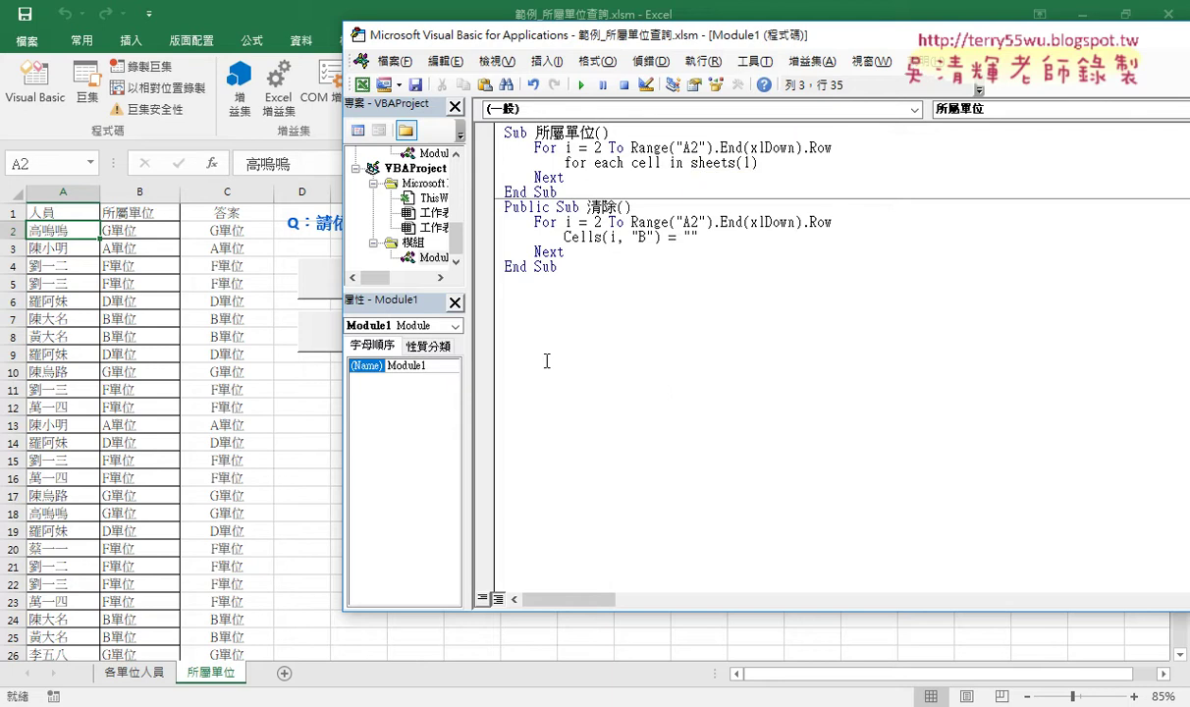
type(".")
left_click(137, 672)
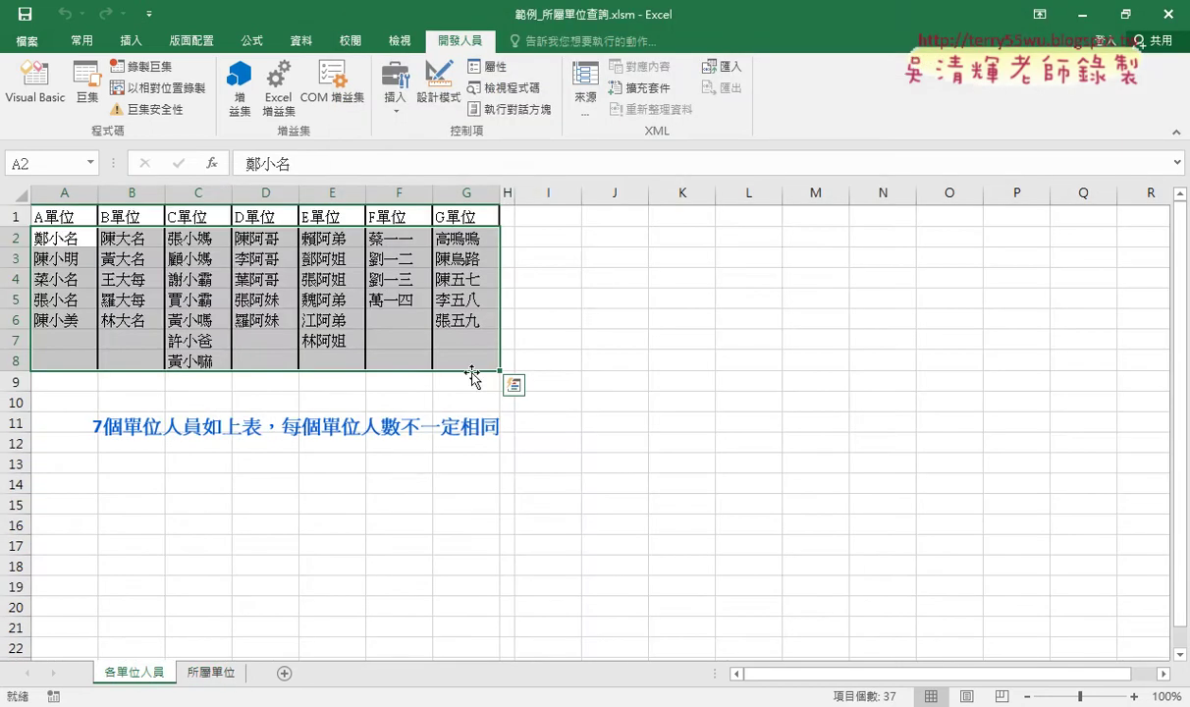
Finish the line as For Each cell In Sheets(1).Range("A2:G8") and close it with Next
left_click(35, 83)
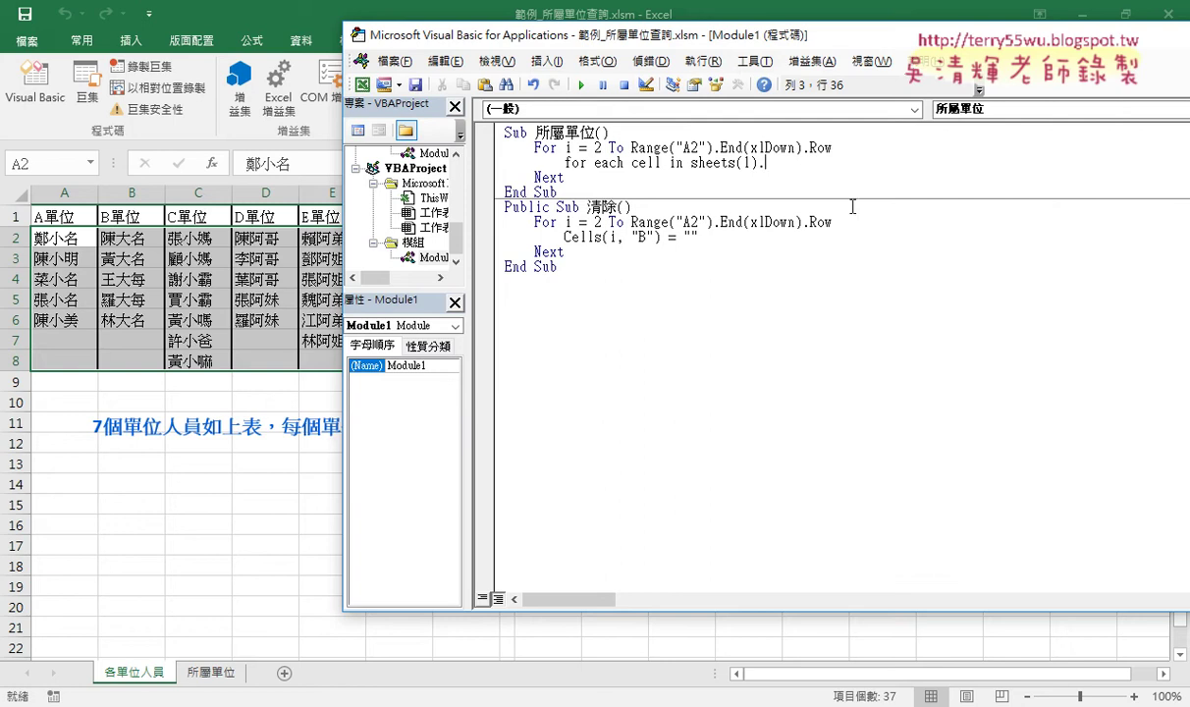
type("range")
type("(\"A")
type("2:G")
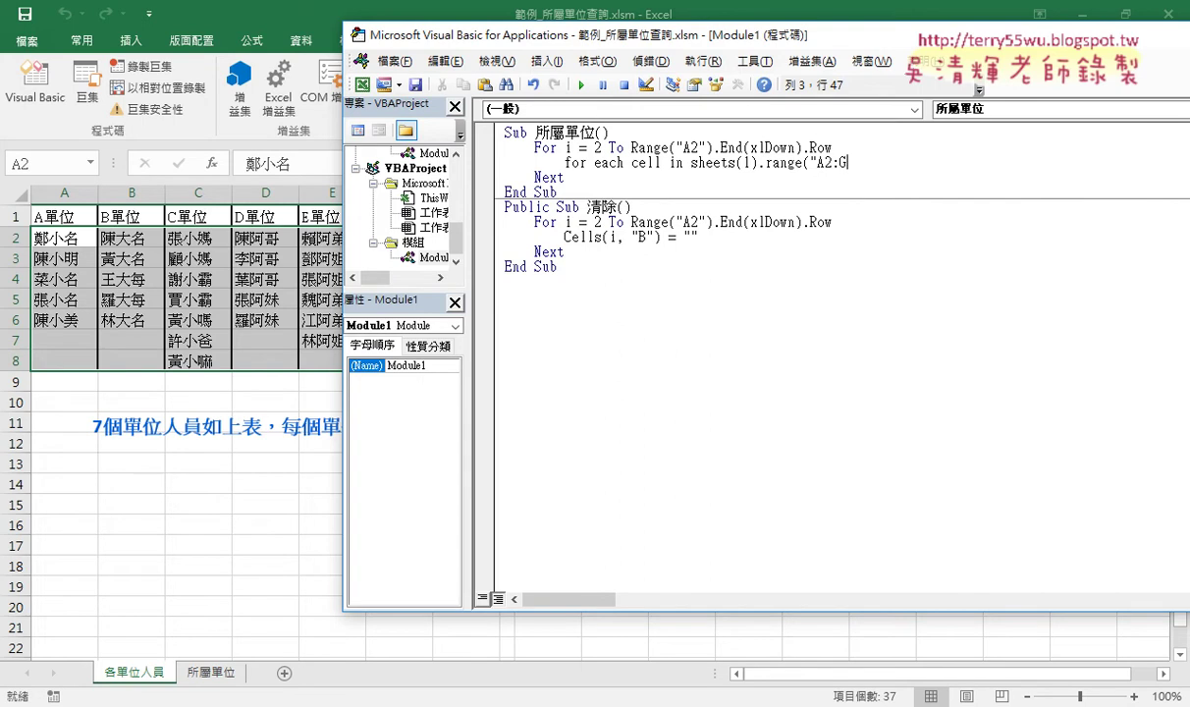
type("8")
type(")")
key("Return")
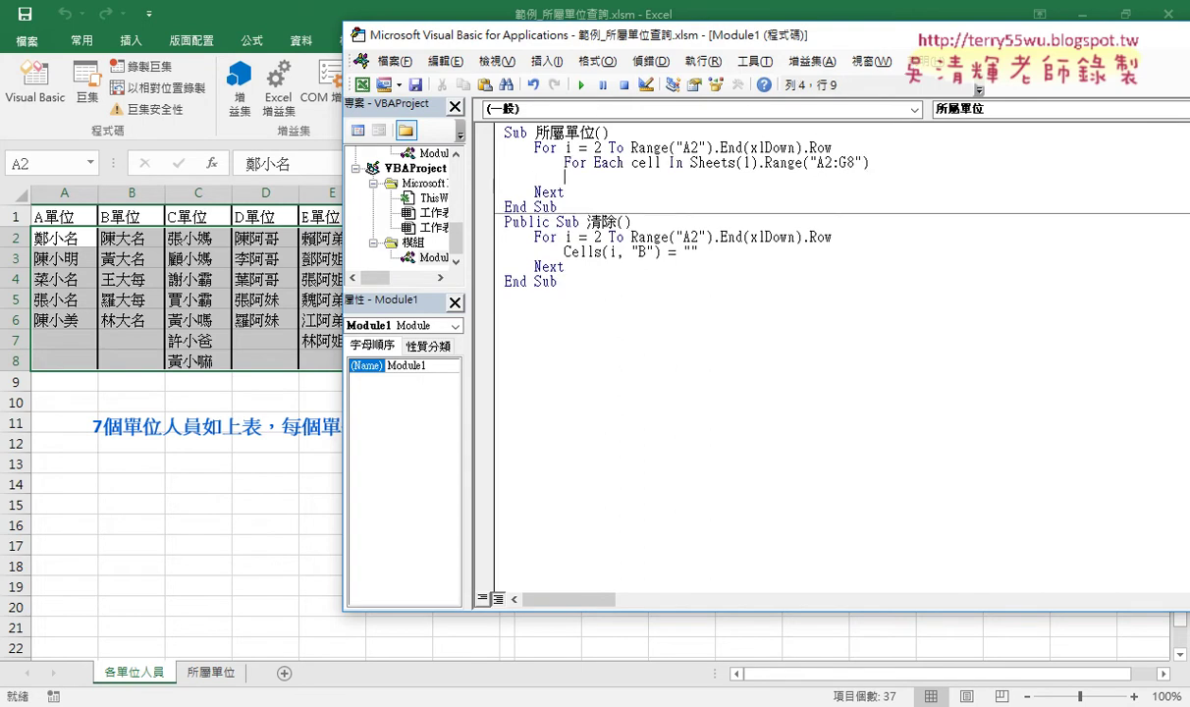
key("Return")
type("ne")
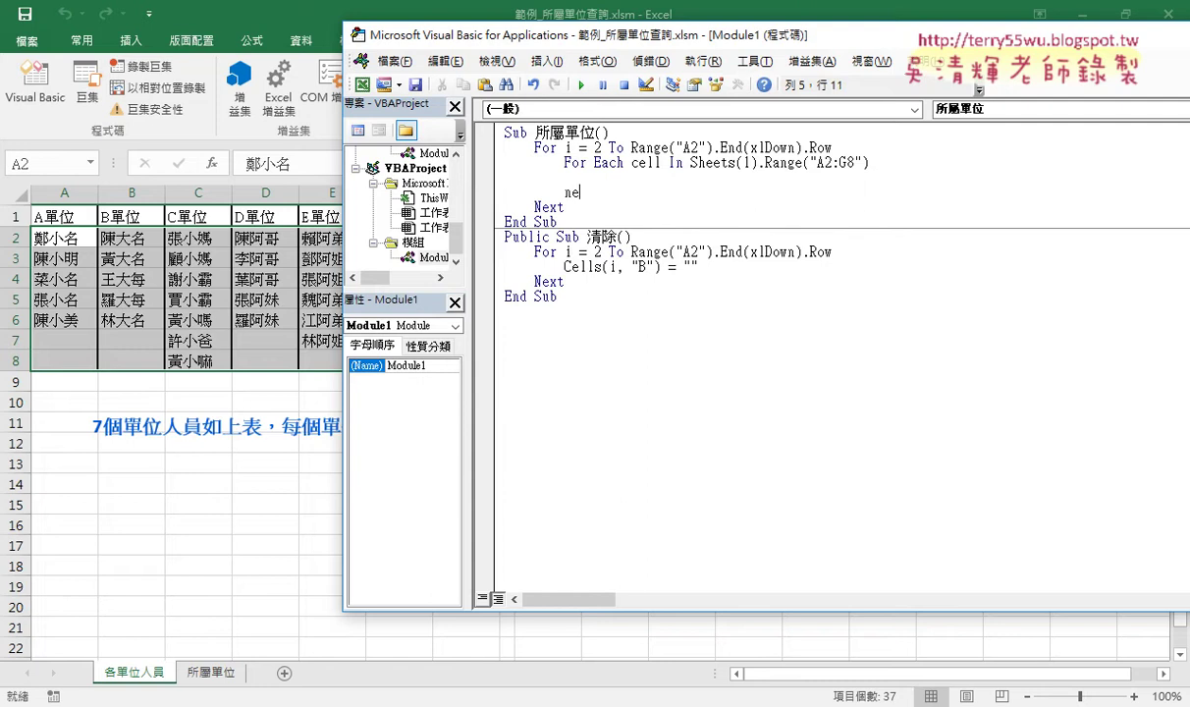
type("xt")
key("Up")
left_click(211, 672)
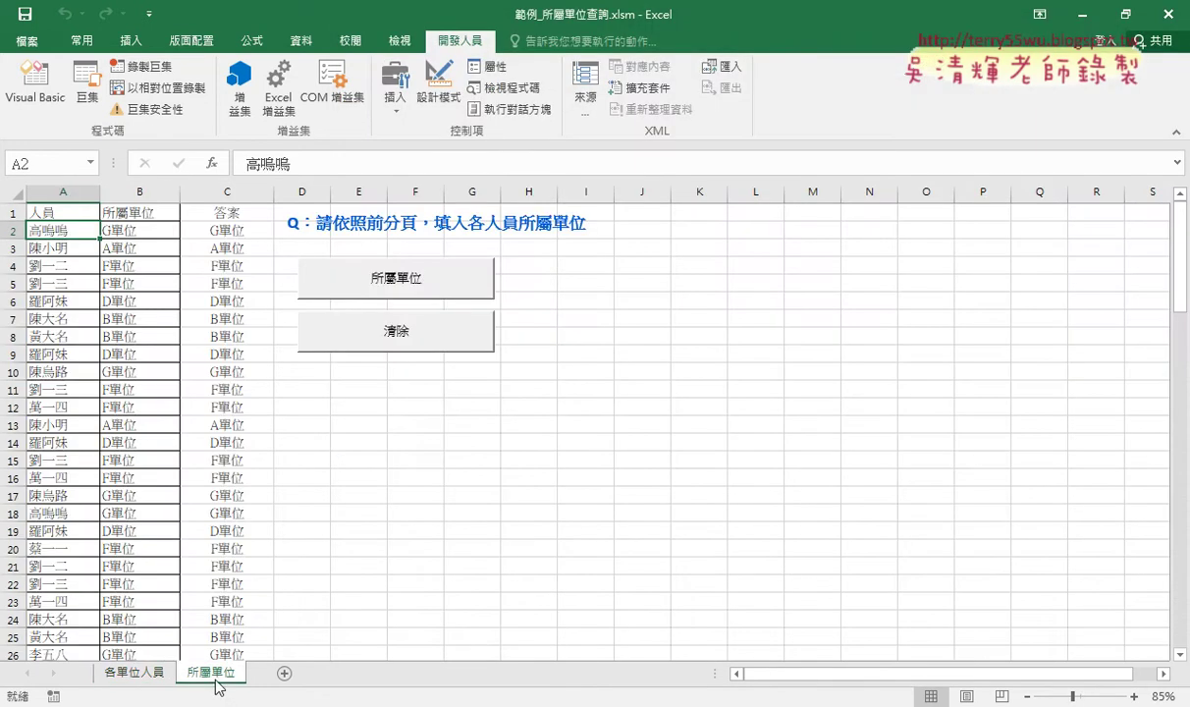
left_click(39, 88)
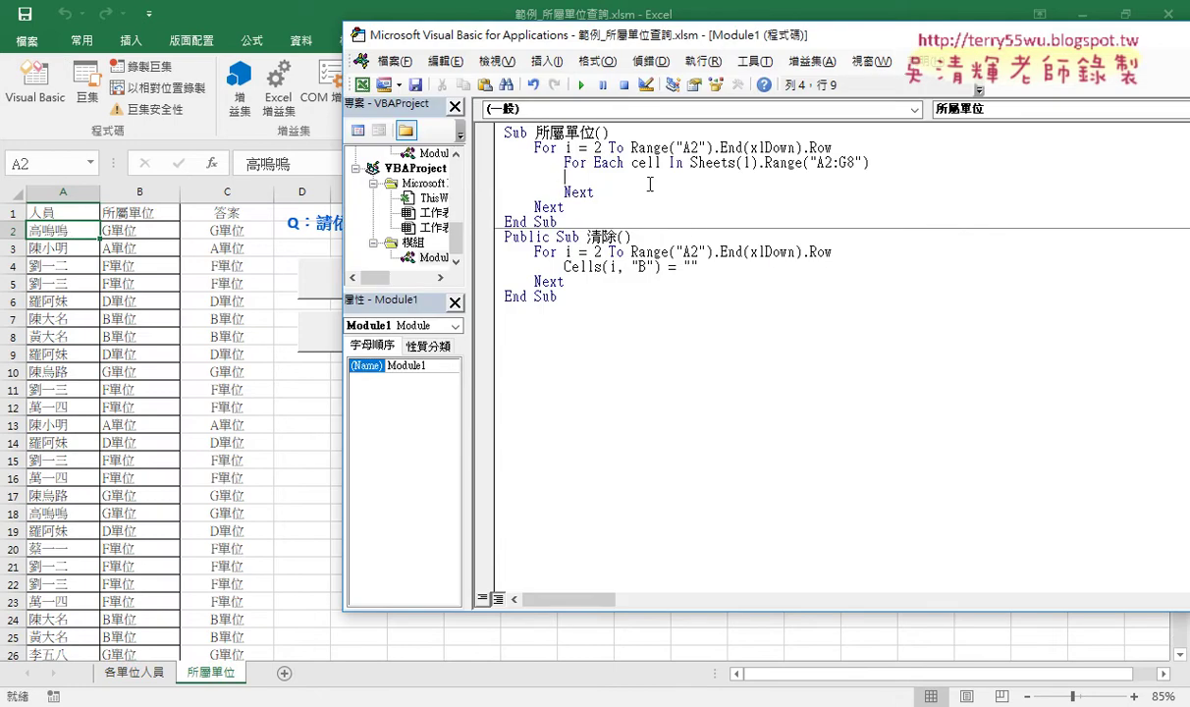
Inside the inner loop, type an indented if cells(i,"A")=cell line without Then
left_click(566, 162)
left_click_drag(567, 162, 579, 179)
left_click(617, 179)
key("Tab")
type("i")
type("f ")
type("v")
key("BackSpace")
type("c")
type("ells(")
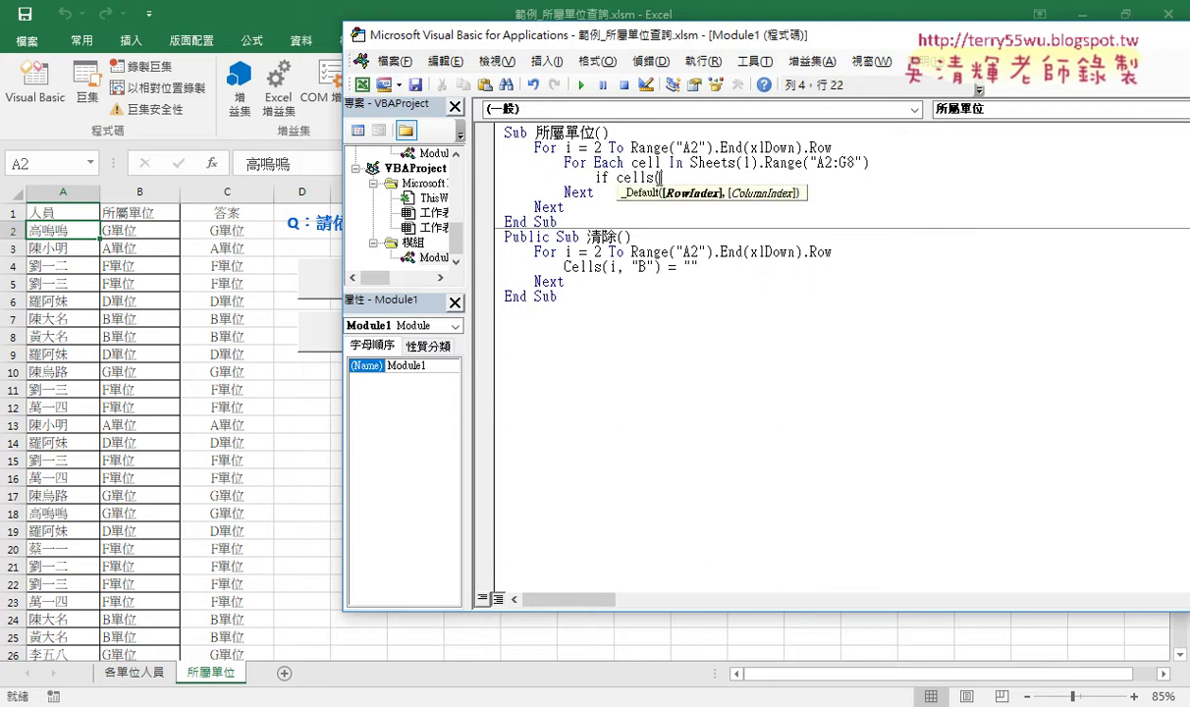
type("i,\"A")
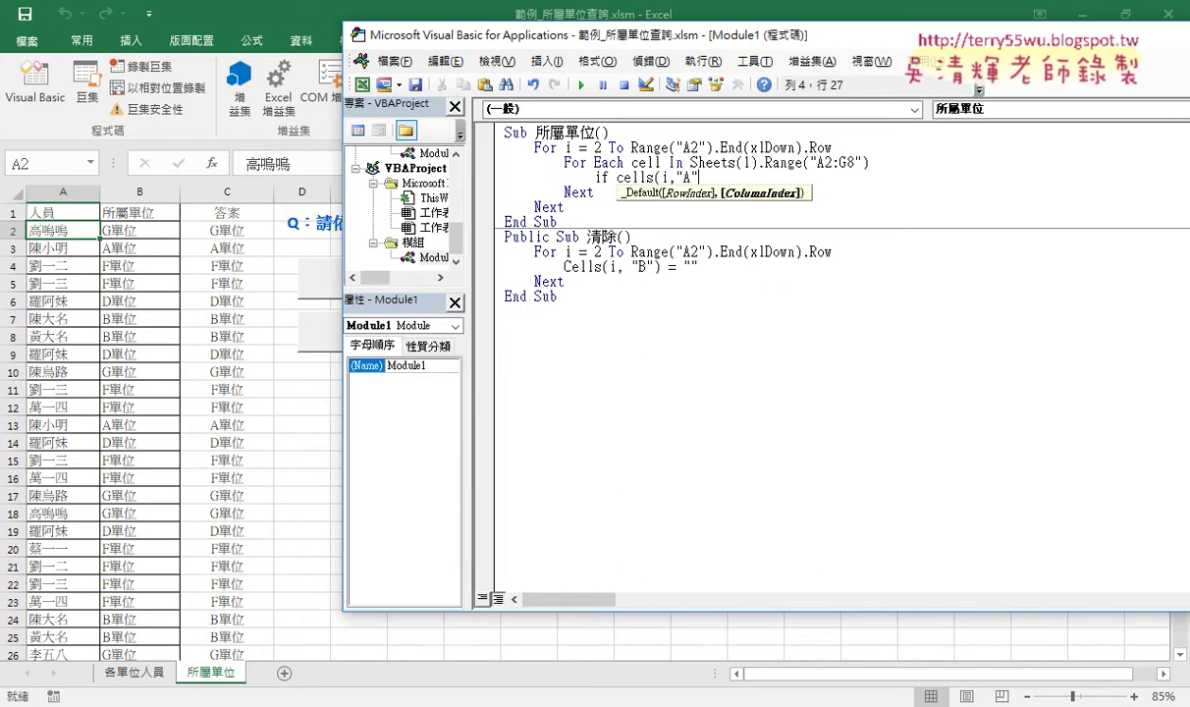
type("\")=c")
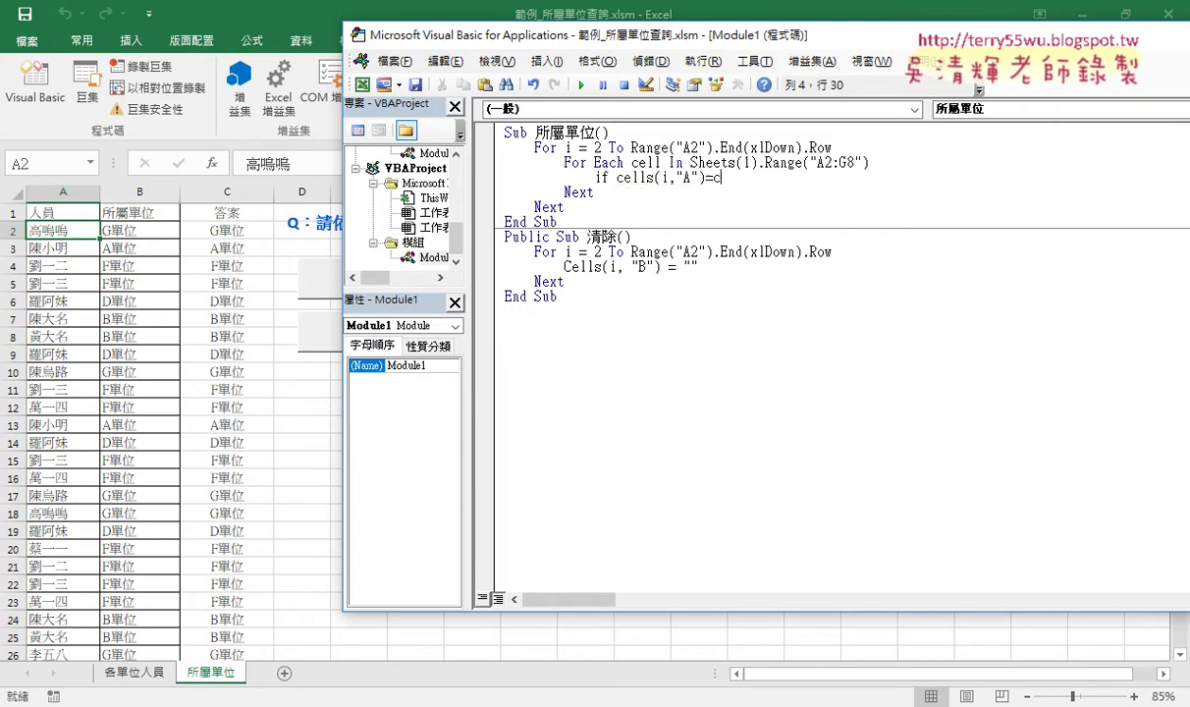
type("ell")
left_click(624, 162)
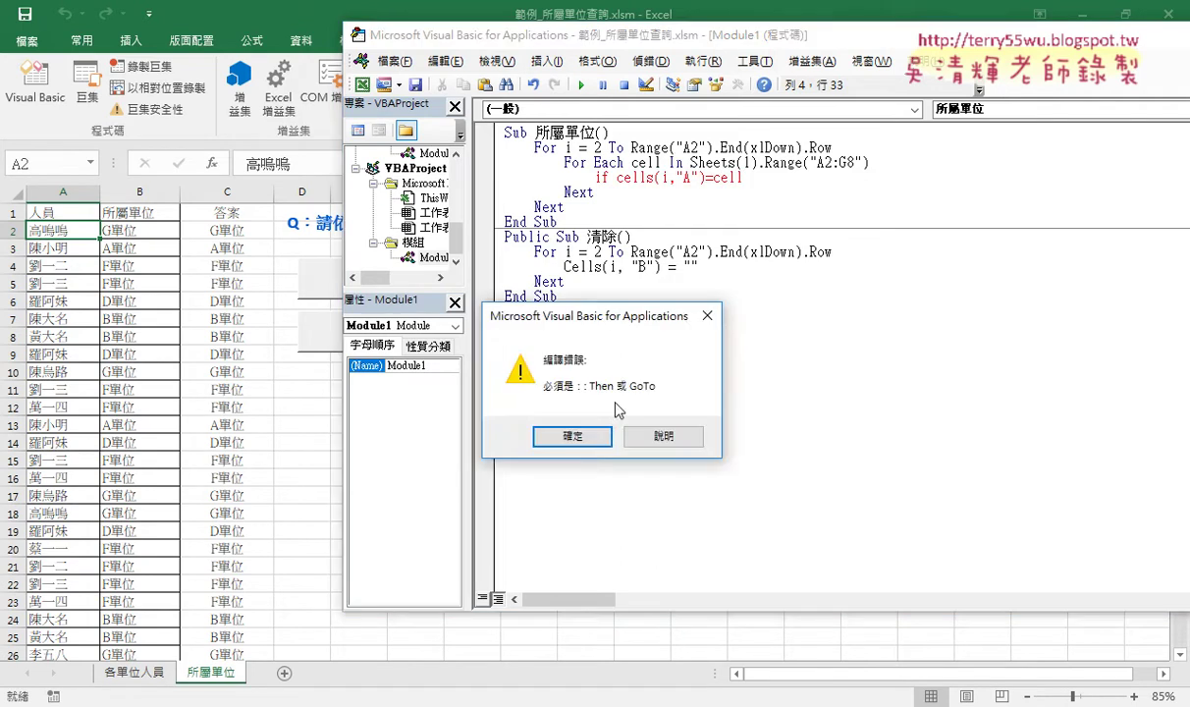
Dismiss the compile error and complete the If Cells(i, "A") = cell Then … End If block
left_click(573, 436)
double_click(645, 162)
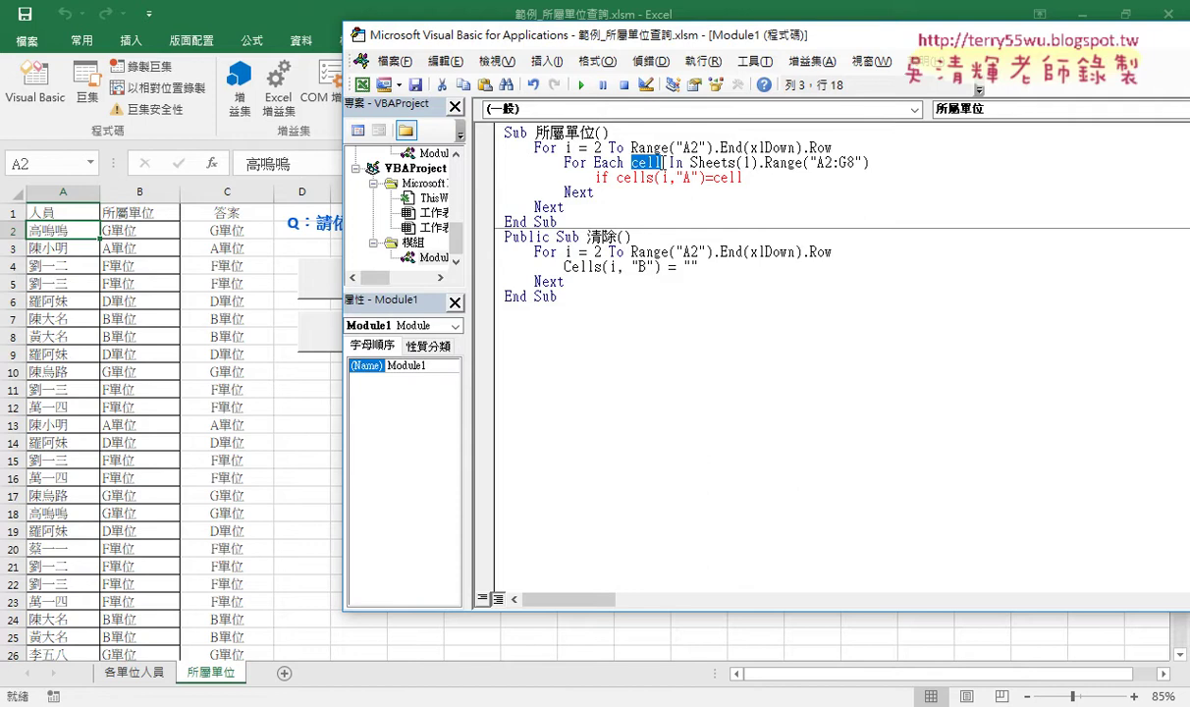
left_click(746, 178)
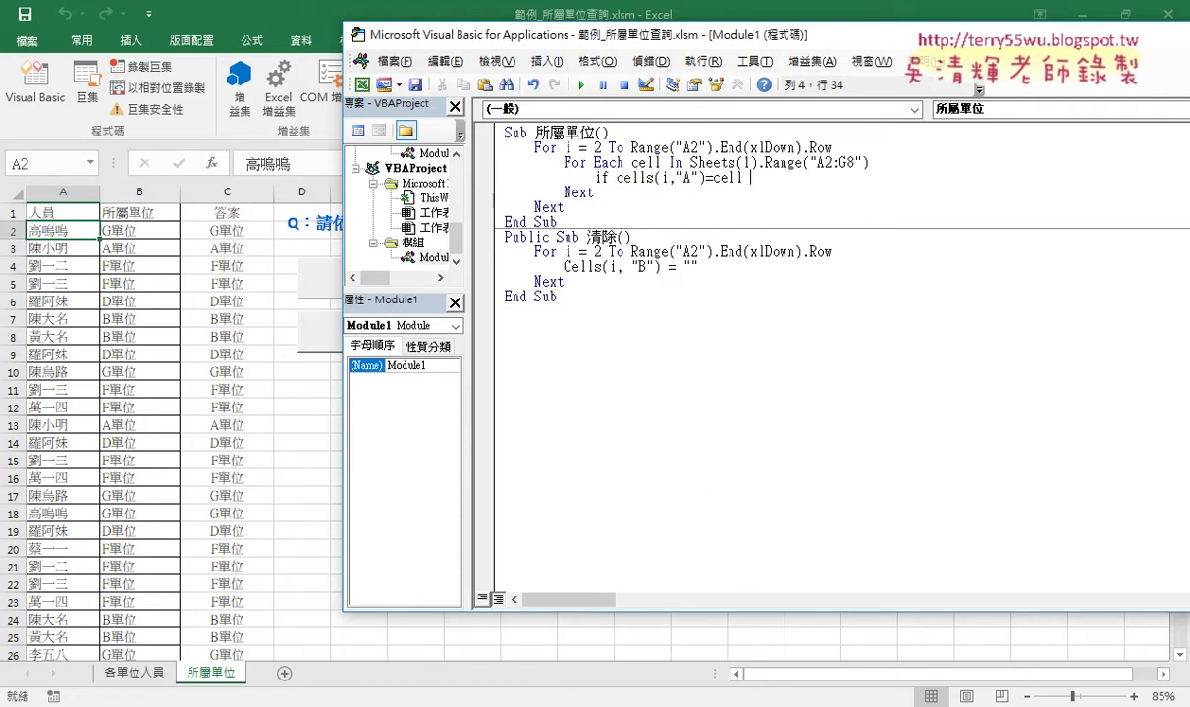
type("then")
key("Return")
key("Return")
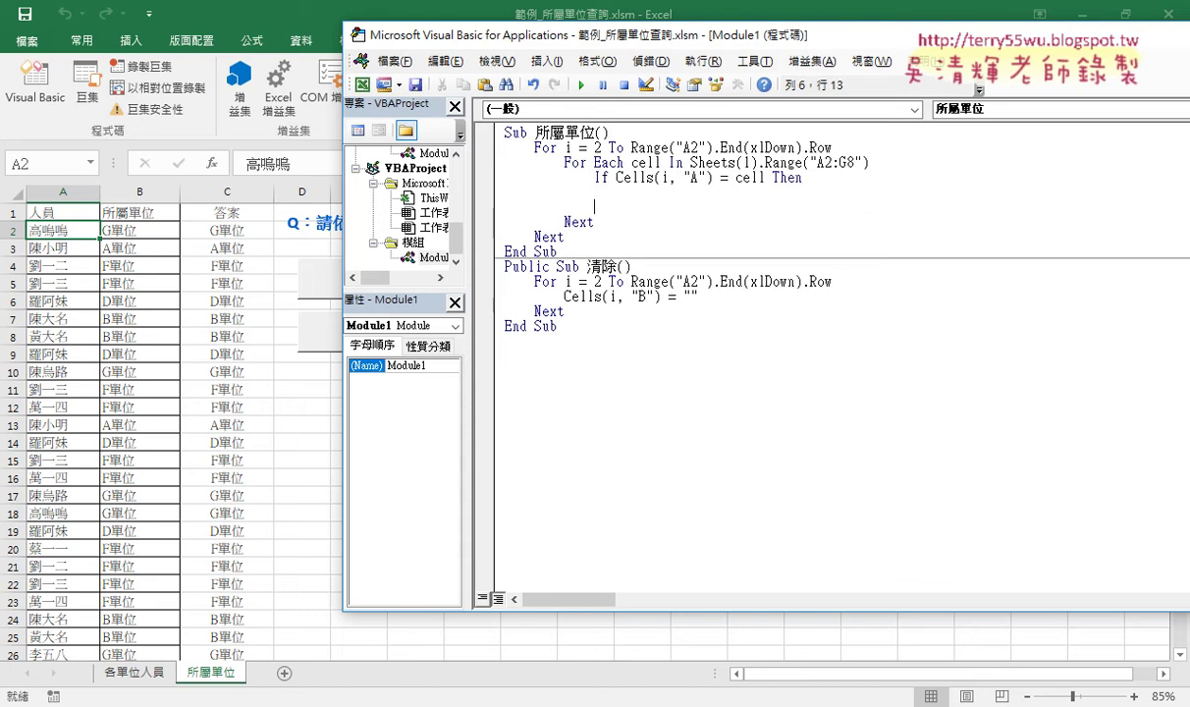
type("end ")
type("if")
key("Up")
key("Tab")
Run the 清除 macro to empty column B of 所屬單位
left_click(684, 296)
left_click(581, 84)
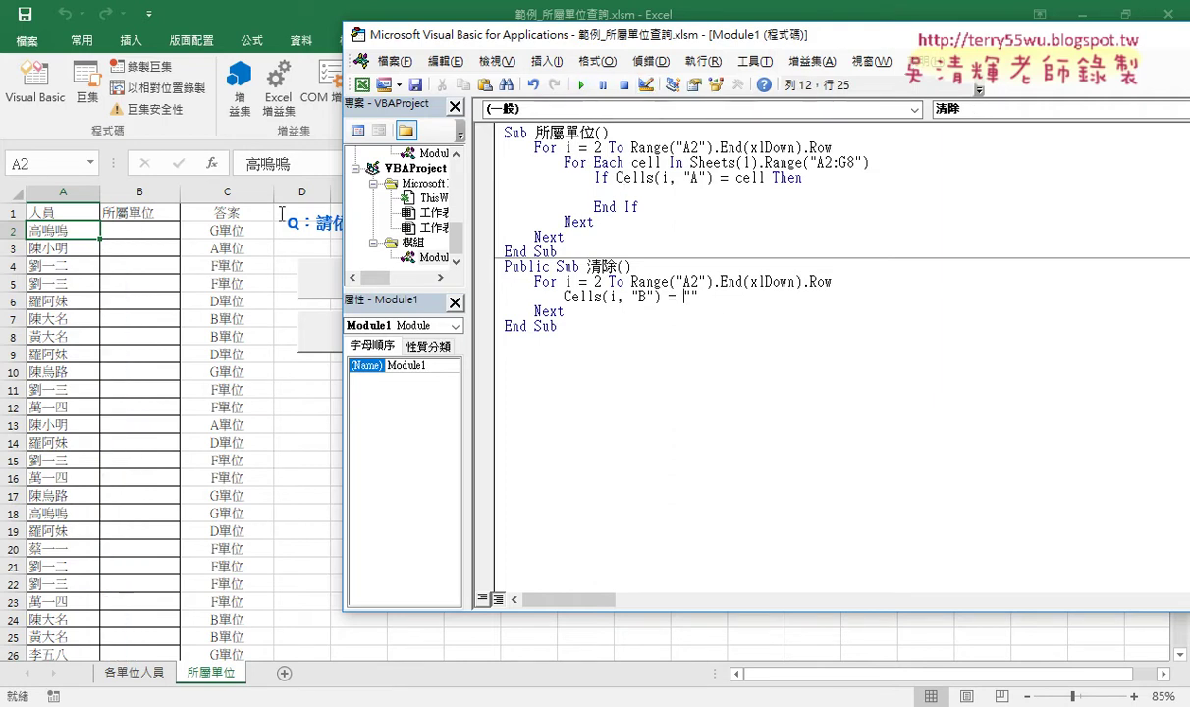
left_click(637, 193)
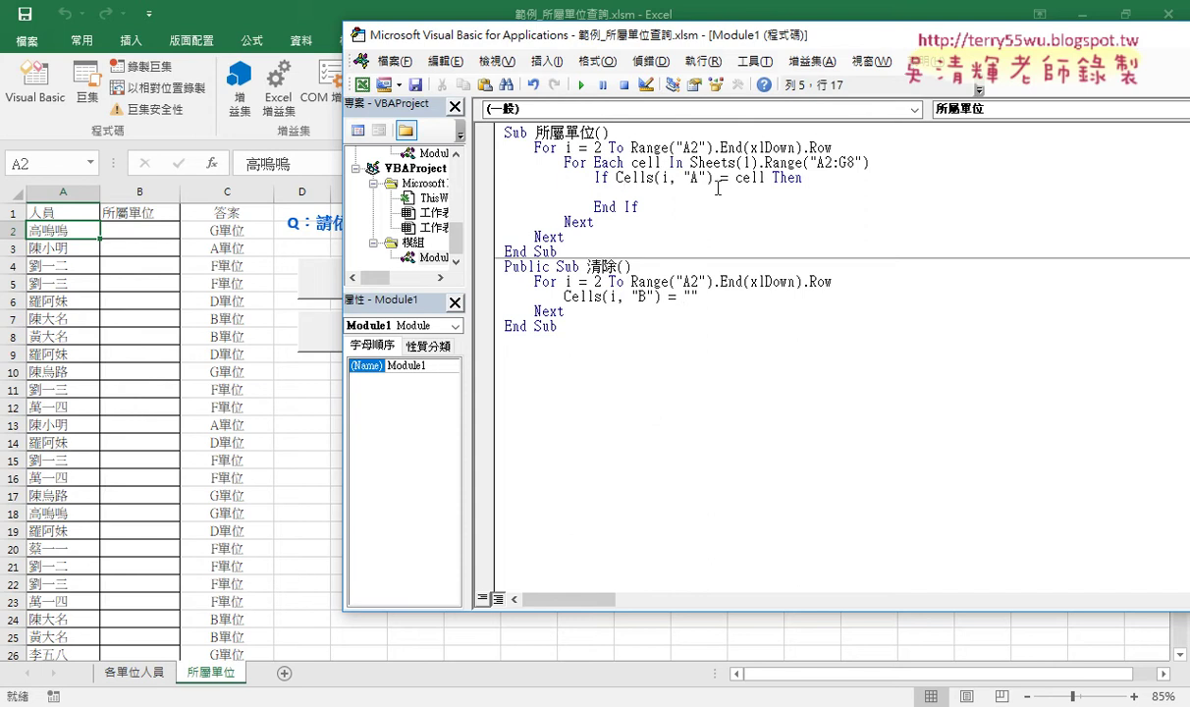
mouse_move(714, 178)
left_mouse_down()
mouse_move(590, 169)
mouse_move(636, 201)
mouse_move(625, 194)
left_mouse_up()
type("Cells(i, \"A\")")
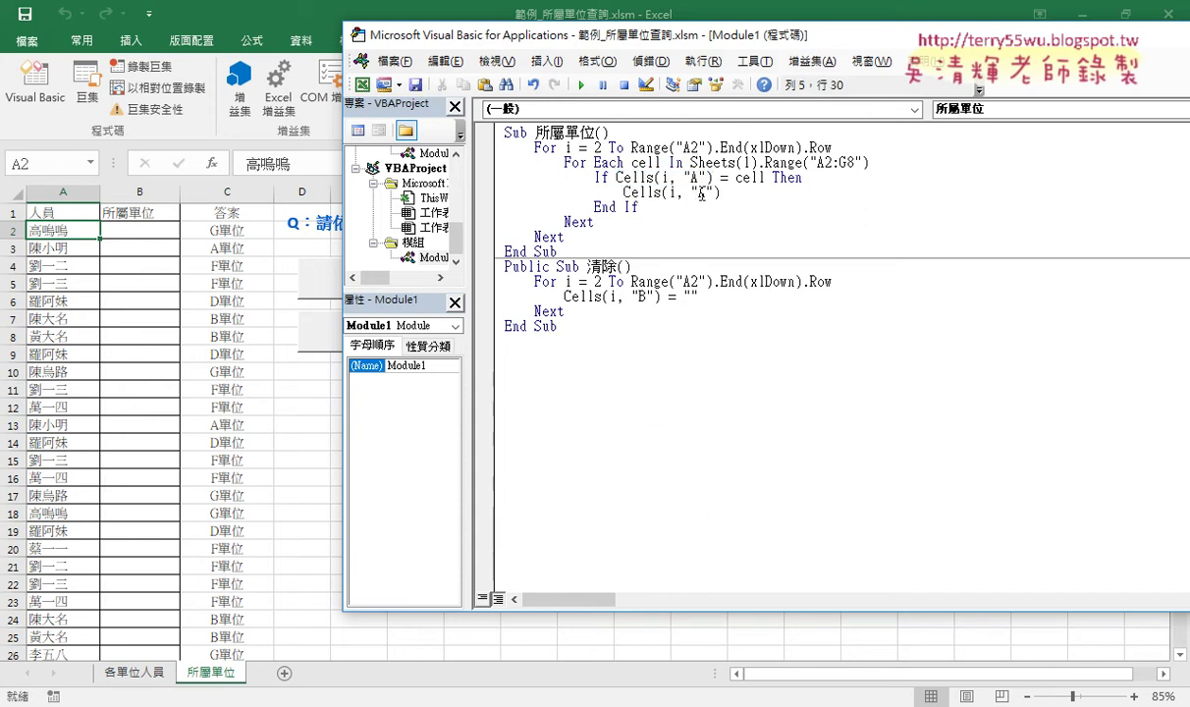
double_click(702, 193)
type("B")
left_click(721, 193)
type("=")
type("cells")
key("BackSpace")
left_click(727, 193)
type("\"B\")=ce")
type("ll")
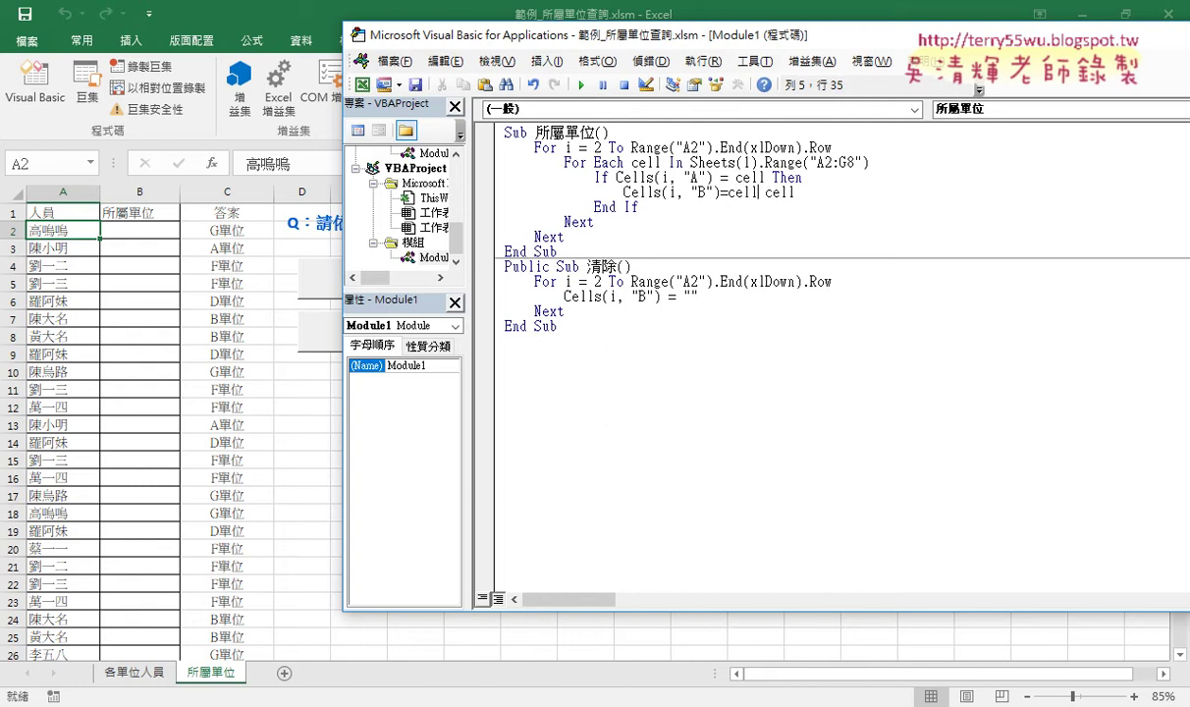
type("s(")
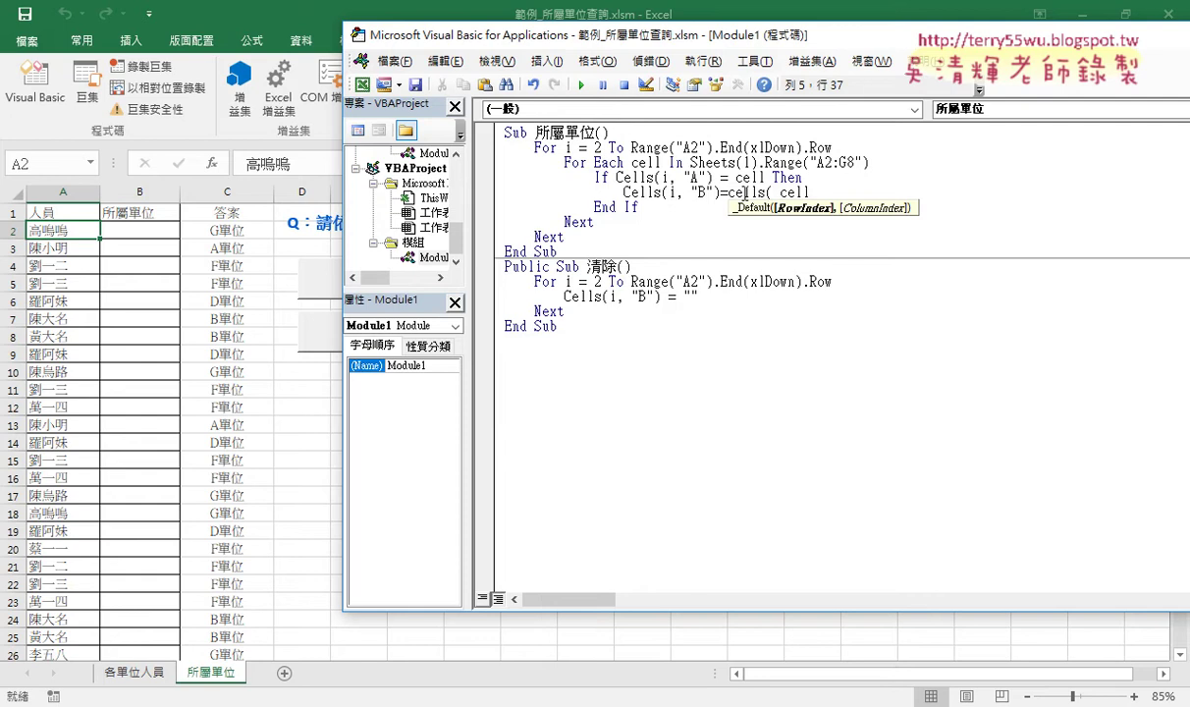
type("1,")
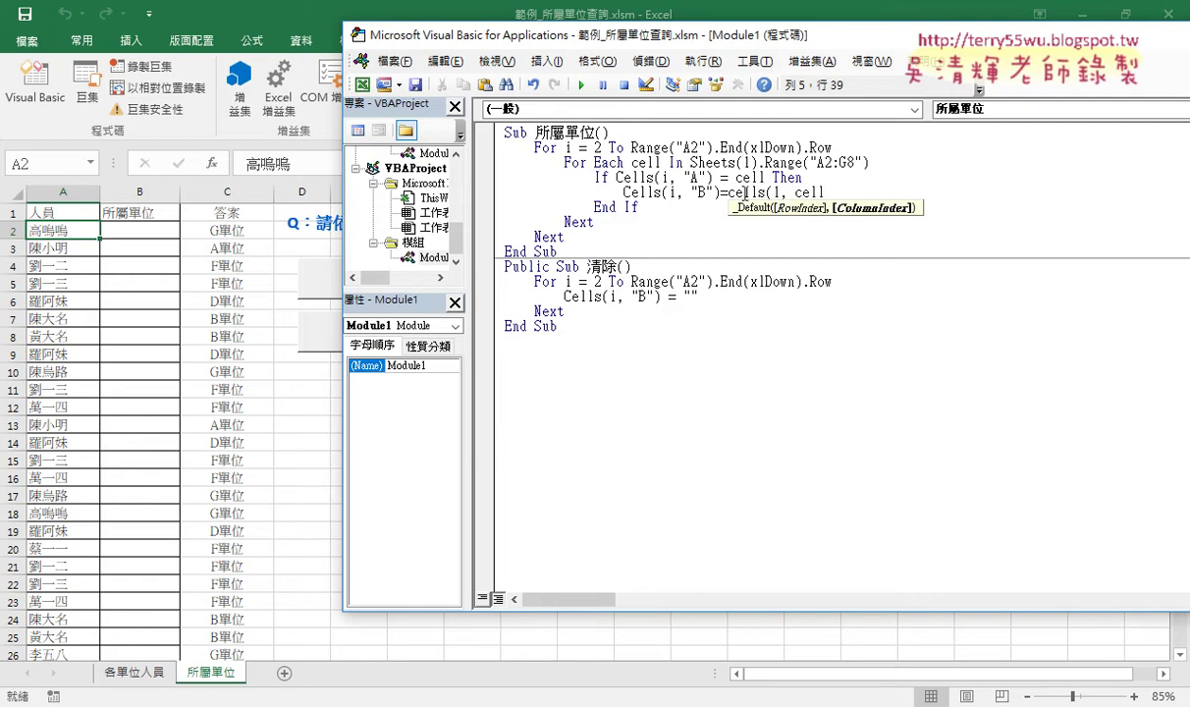
key("Right")
type(".")
type("co")
type("lumn")
type(")")
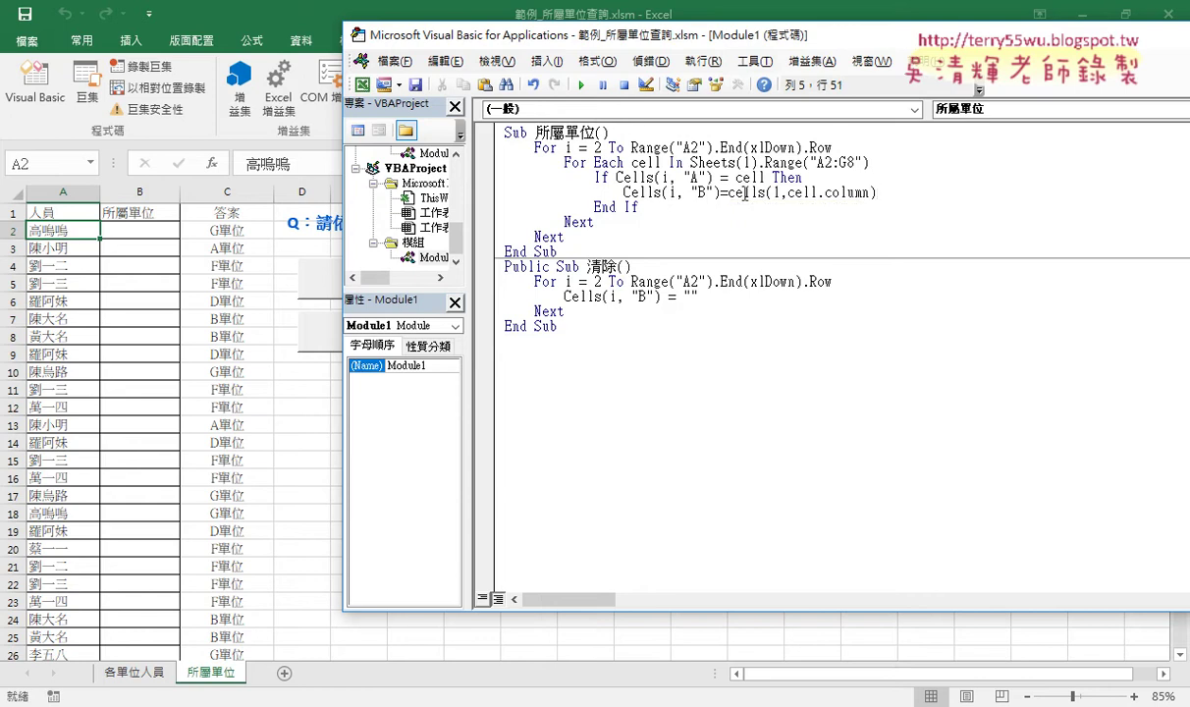
left_click(834, 247)
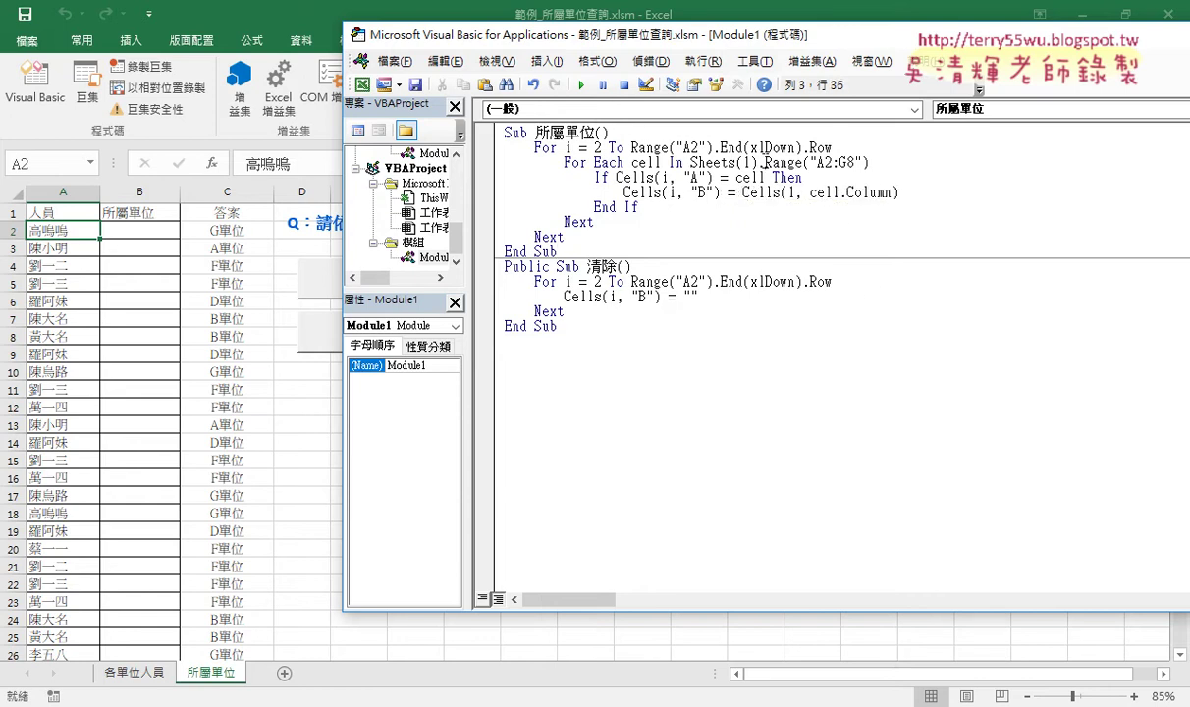
mouse_move(765, 162)
left_mouse_down()
mouse_move(691, 163)
mouse_move(743, 193)
left_mouse_up()
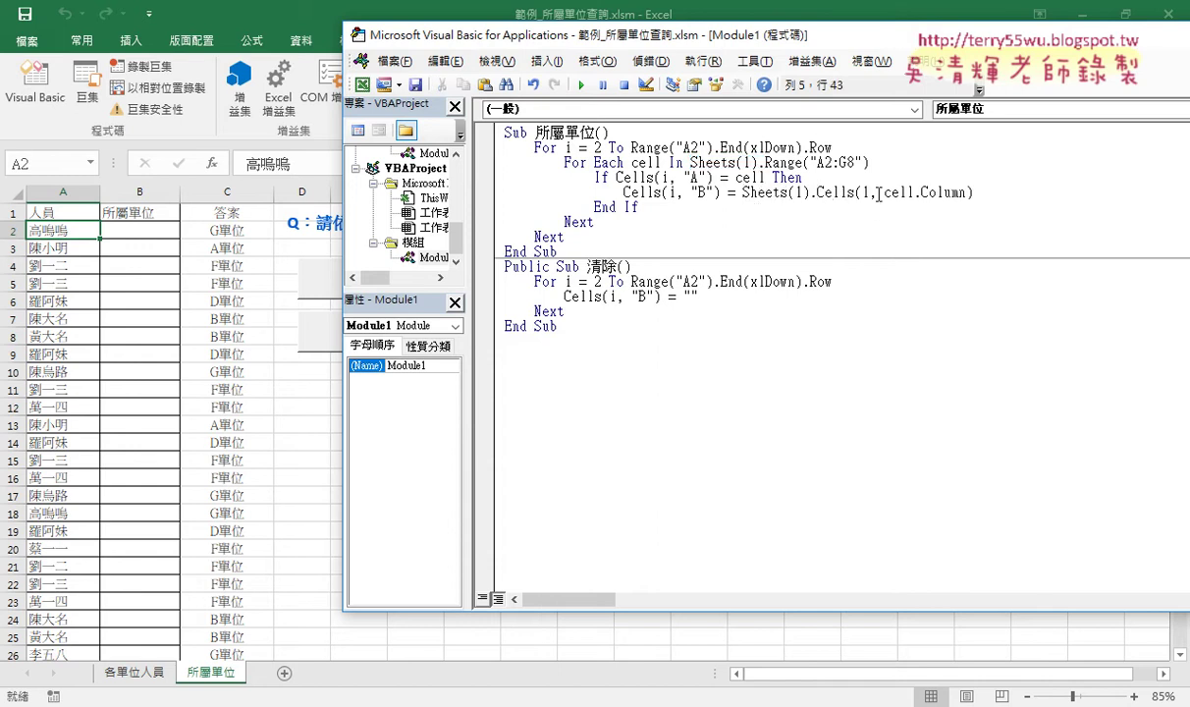
left_click(973, 234)
left_click_drag(973, 193, 743, 193)
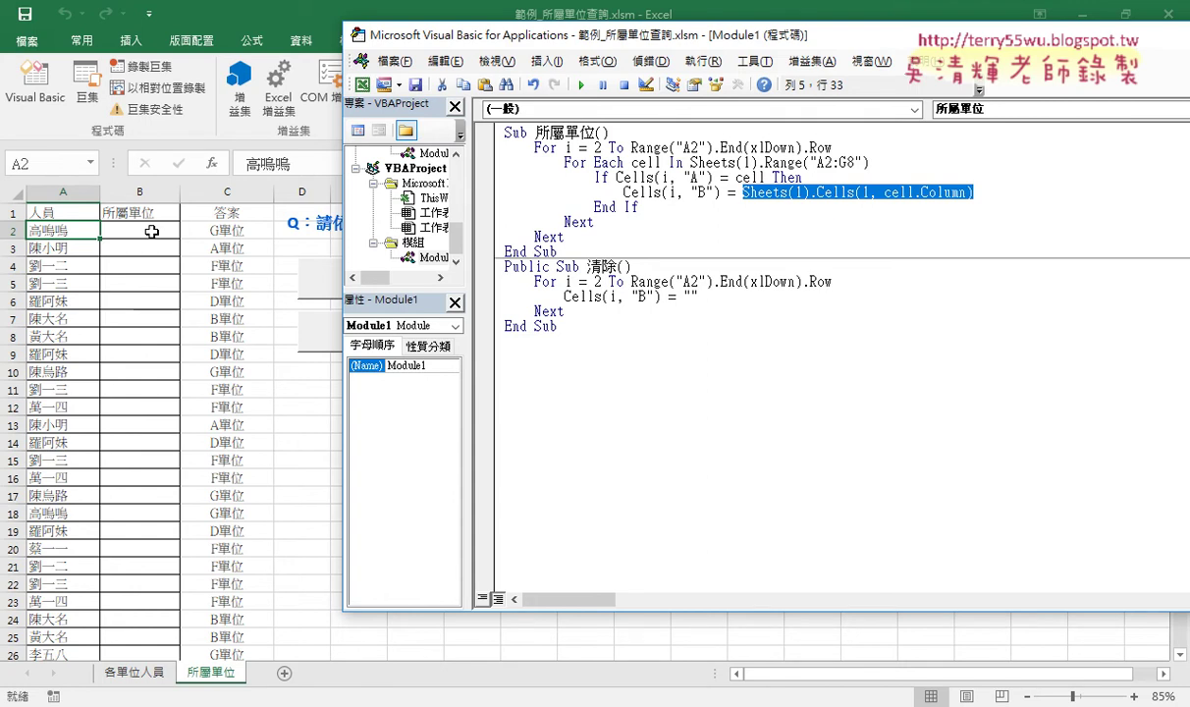
left_click(732, 194)
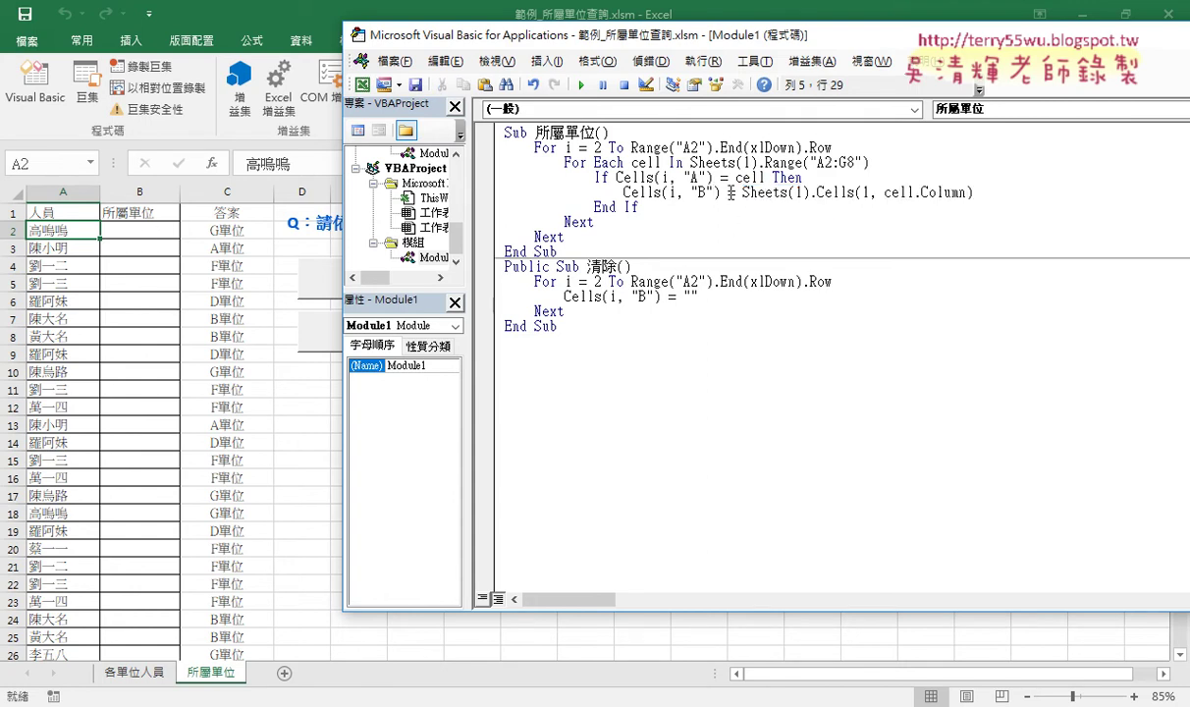
Run 所屬單位, clear column B with 清除, then rerun 所屬單位 to refill it
left_click(580, 86)
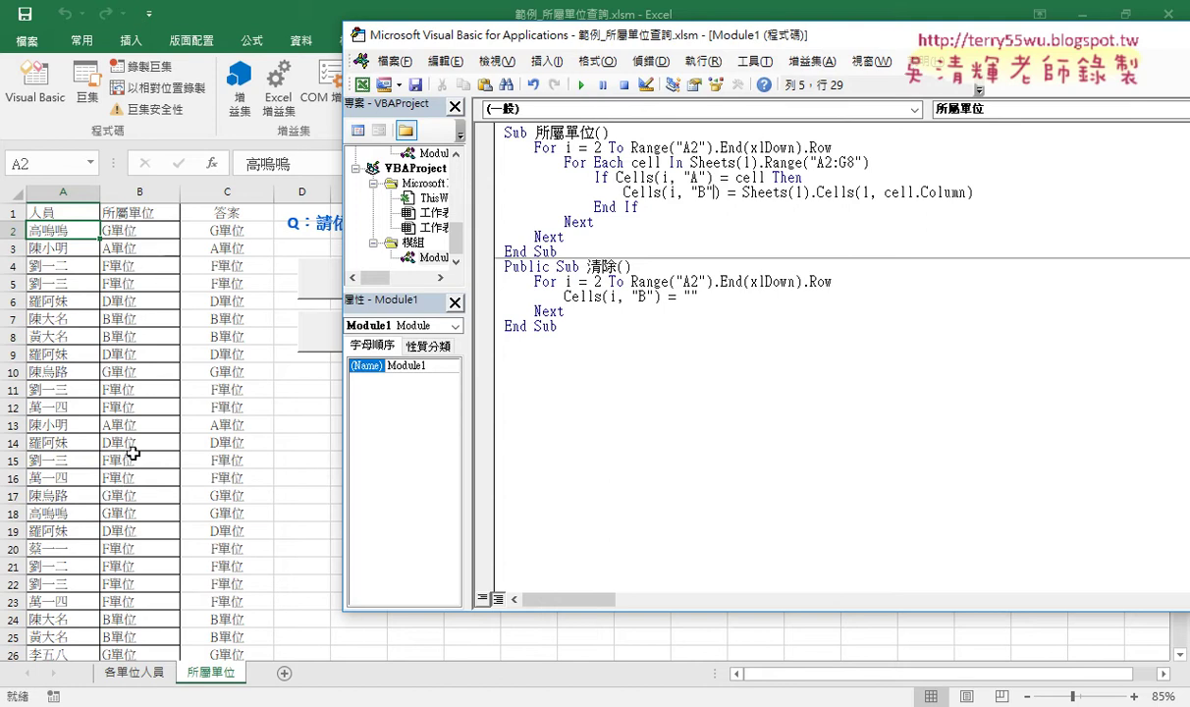
left_click(648, 282)
left_click(580, 85)
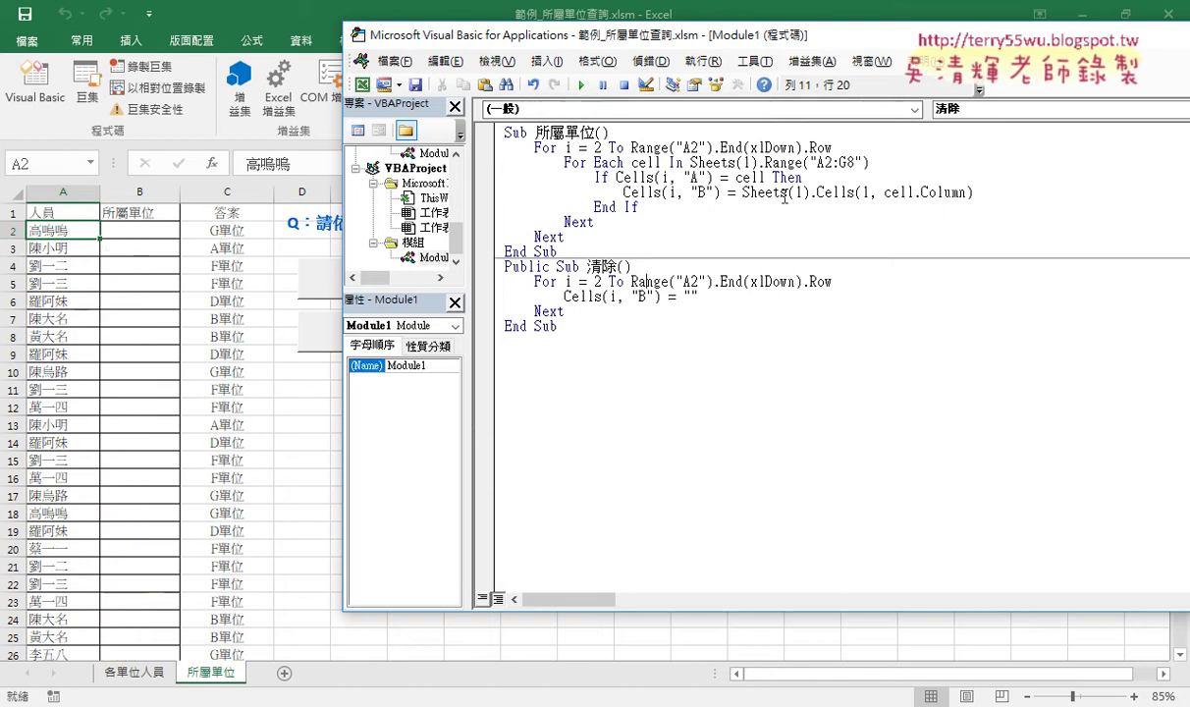
left_click_drag(973, 193, 625, 193)
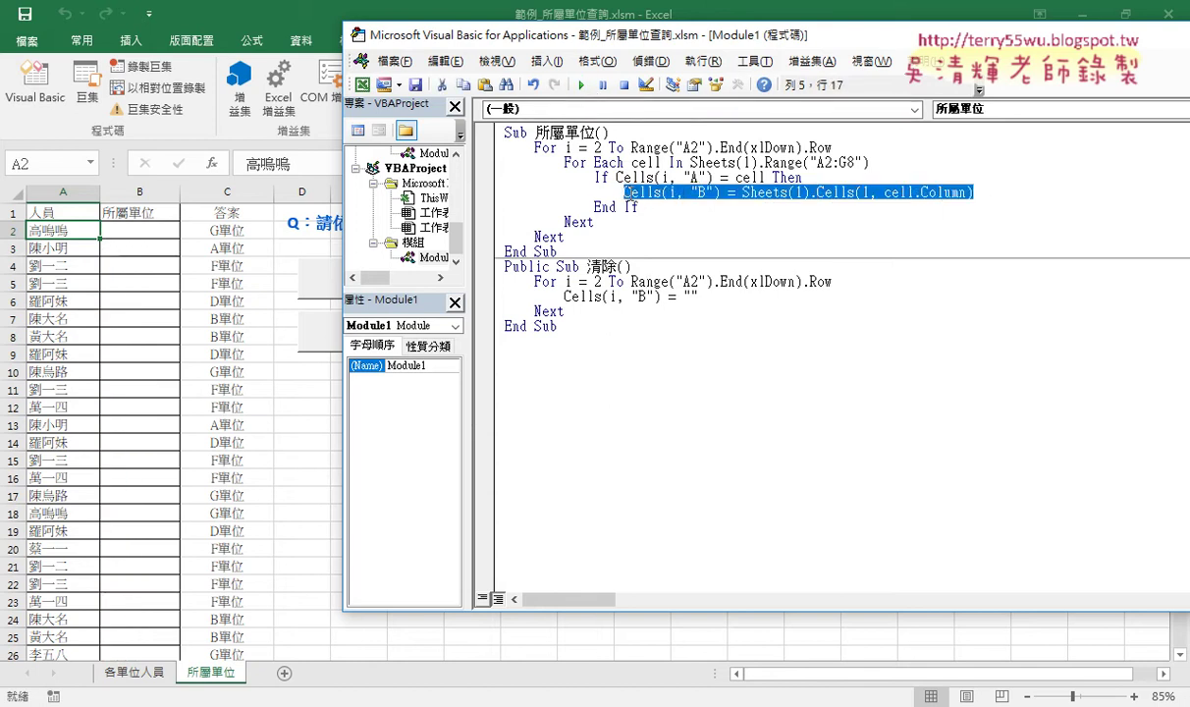
left_click(651, 193)
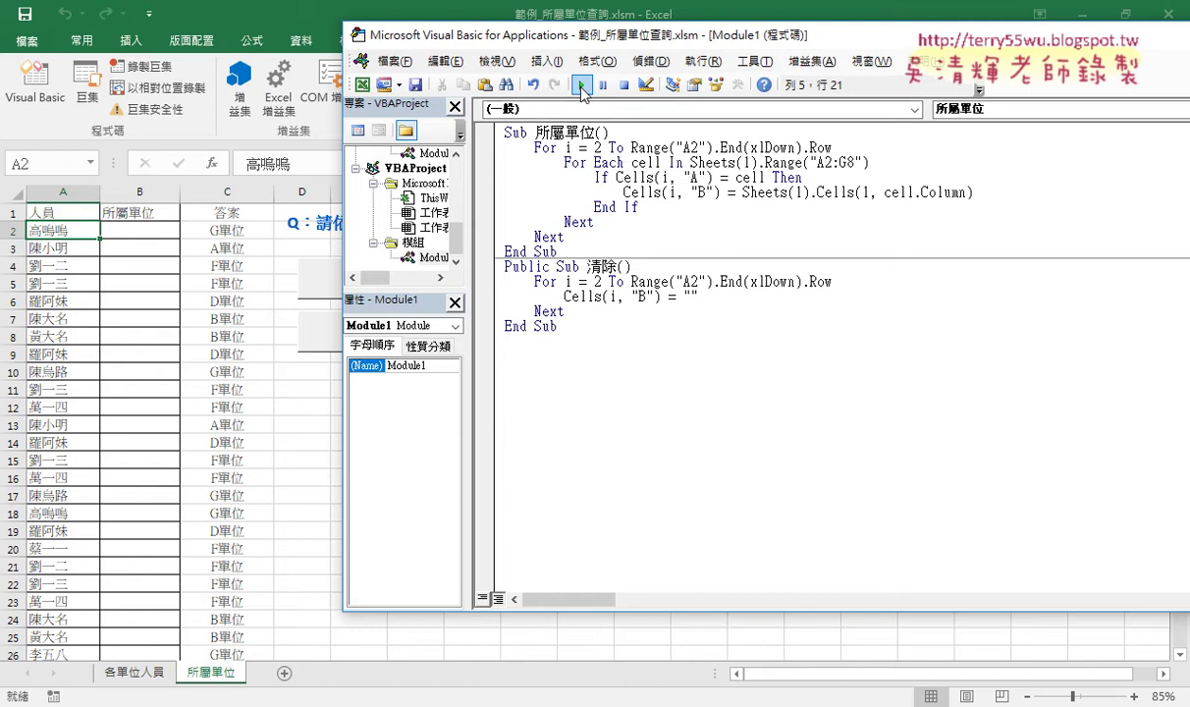
left_click(581, 86)
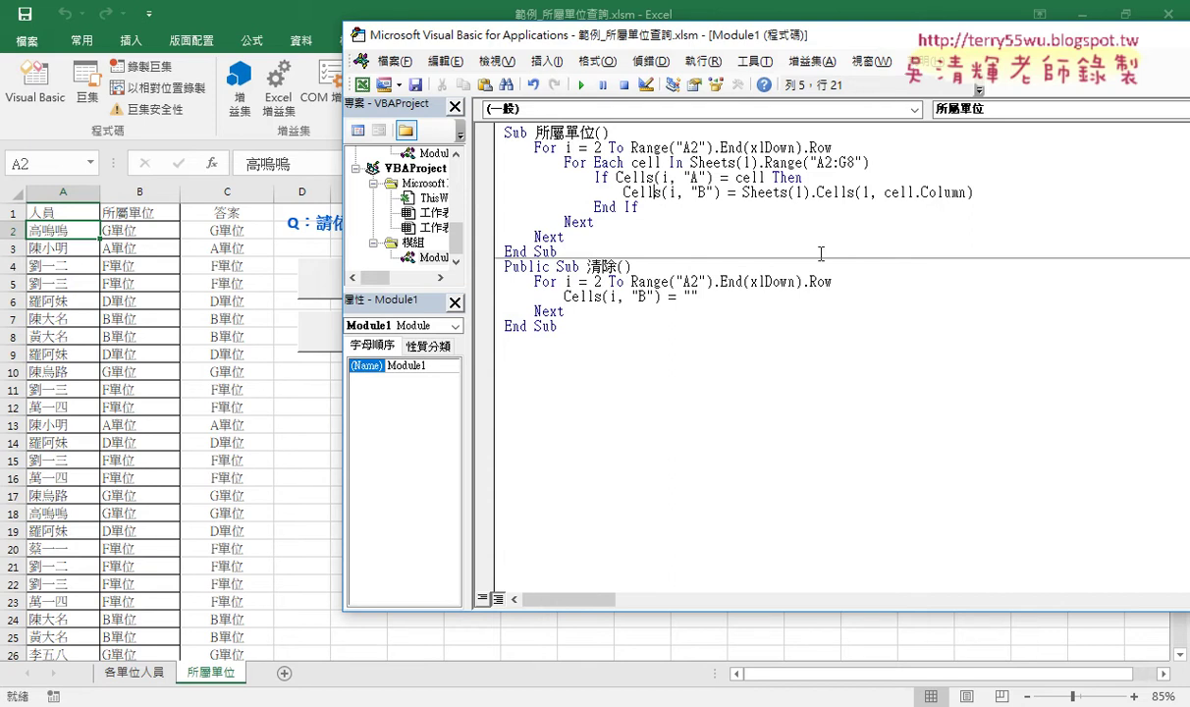
mouse_move(975, 192)
left_mouse_down()
mouse_move(669, 178)
mouse_move(620, 192)
left_mouse_up()
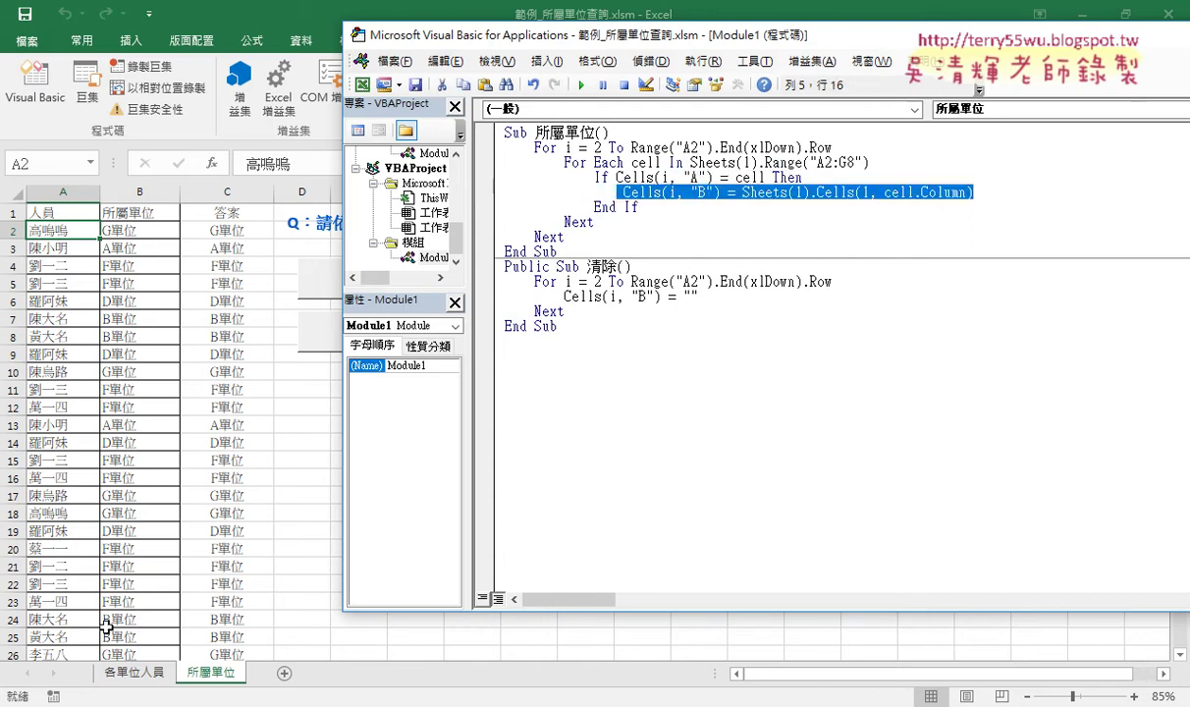
left_click(130, 672)
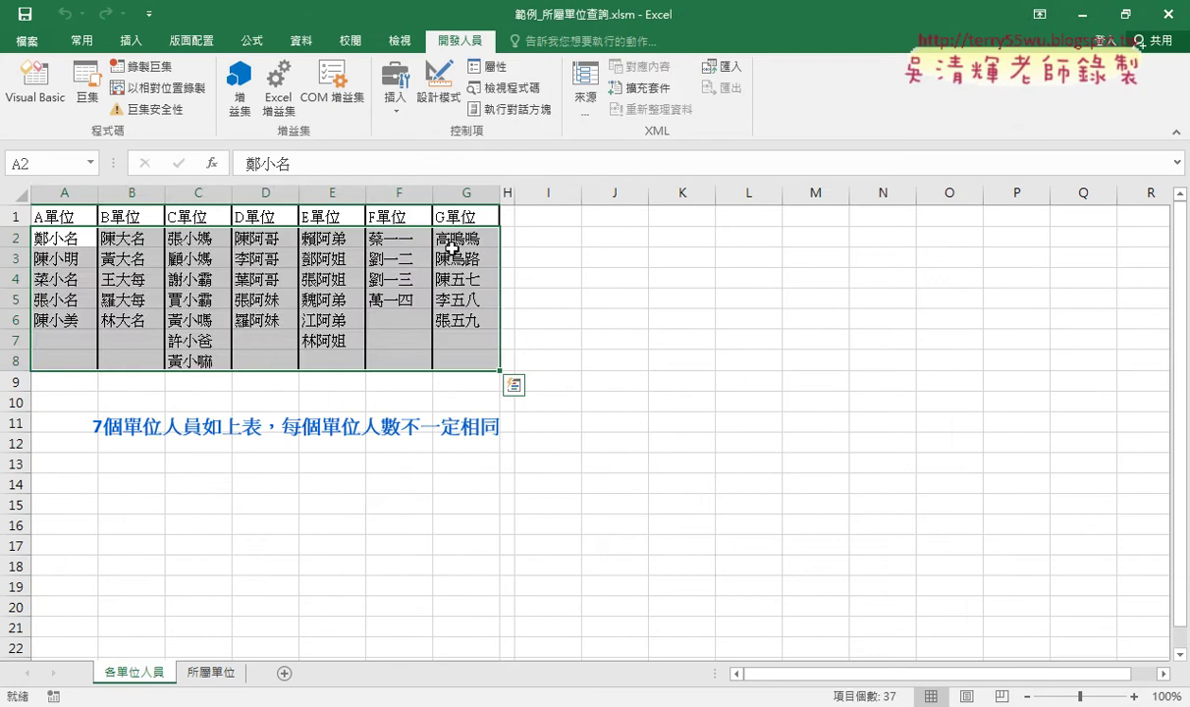
Insert an Exit For line right after the unit assignment in the 所屬單位 macro's If block
left_click(465, 240)
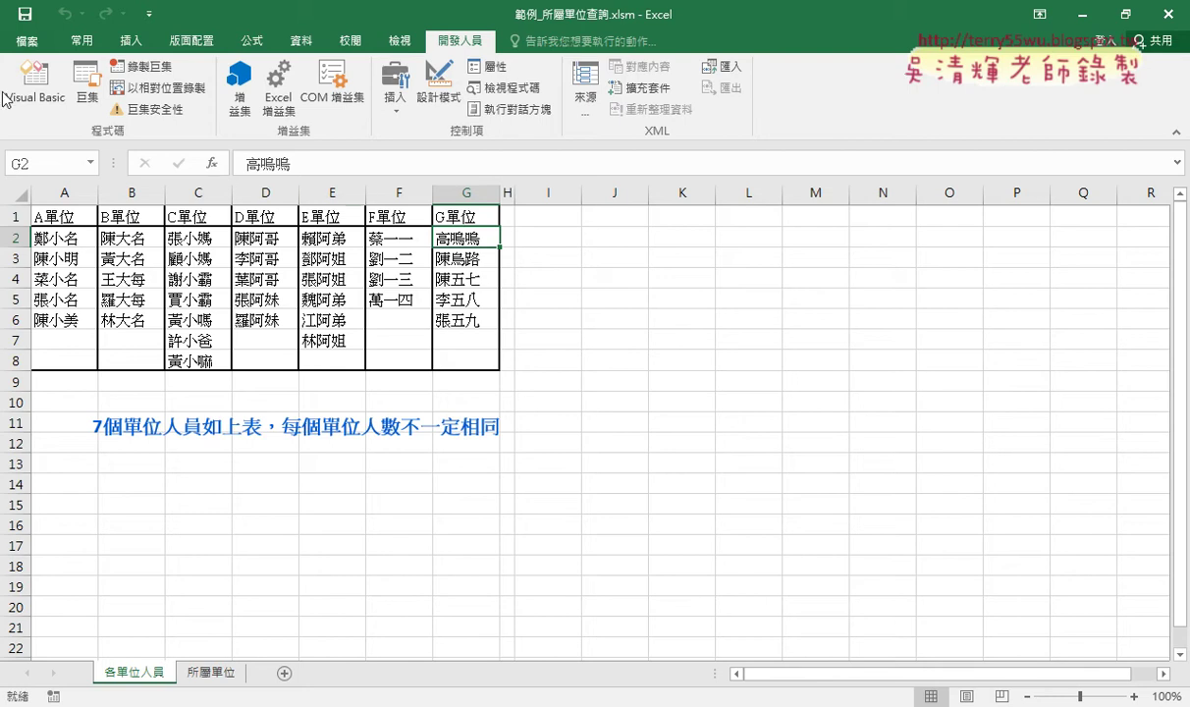
left_click(37, 88)
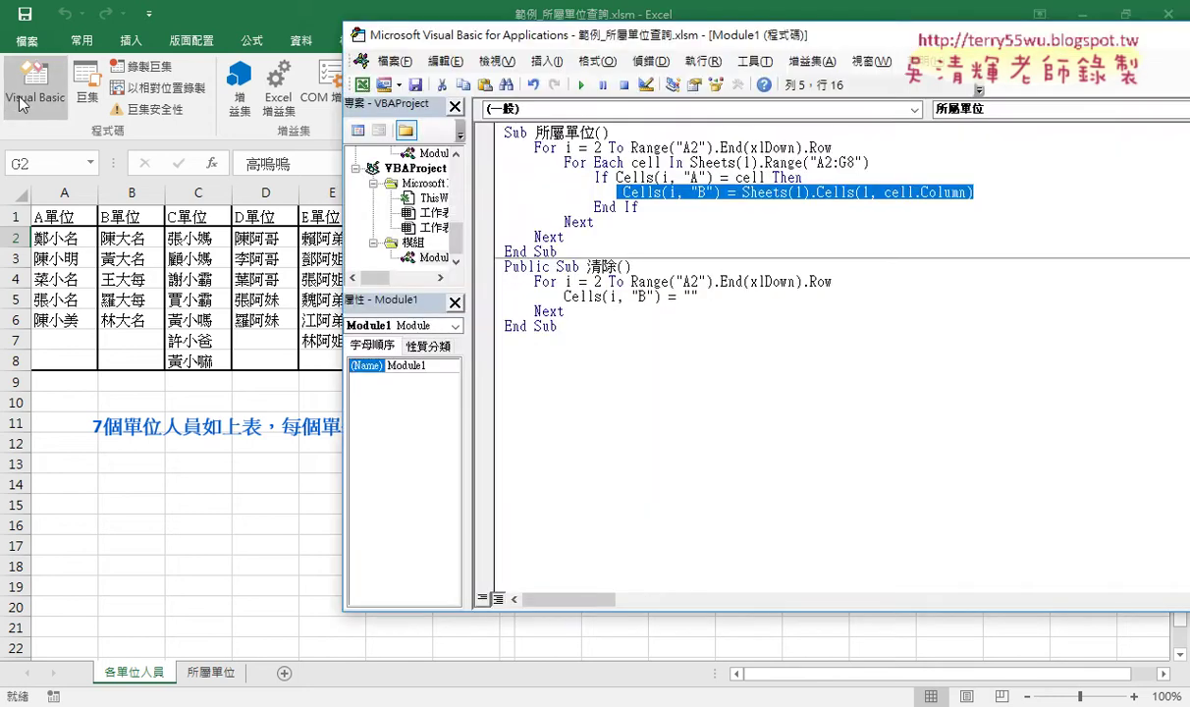
left_click(993, 193)
key("Return")
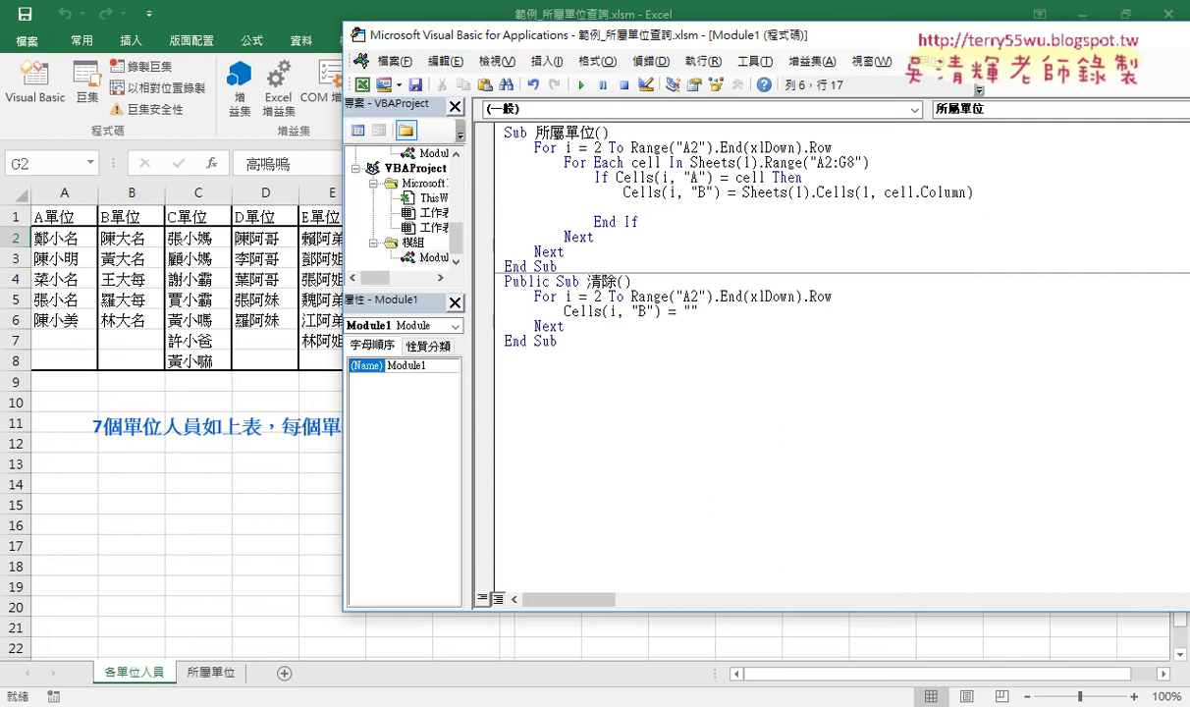
type("exi")
type("t fo")
type("r")
key("Down")
left_click_drag(684, 207, 623, 208)
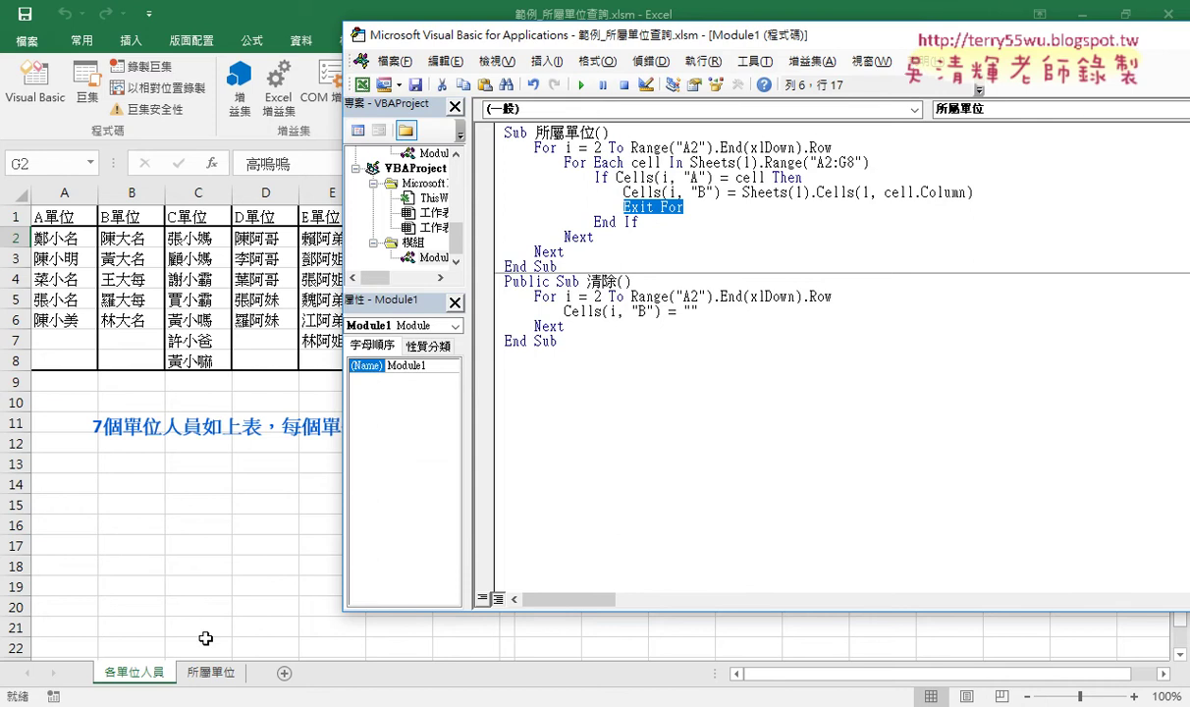
left_click(209, 674)
Run the 清除 macro to empty column B
left_click(36, 83)
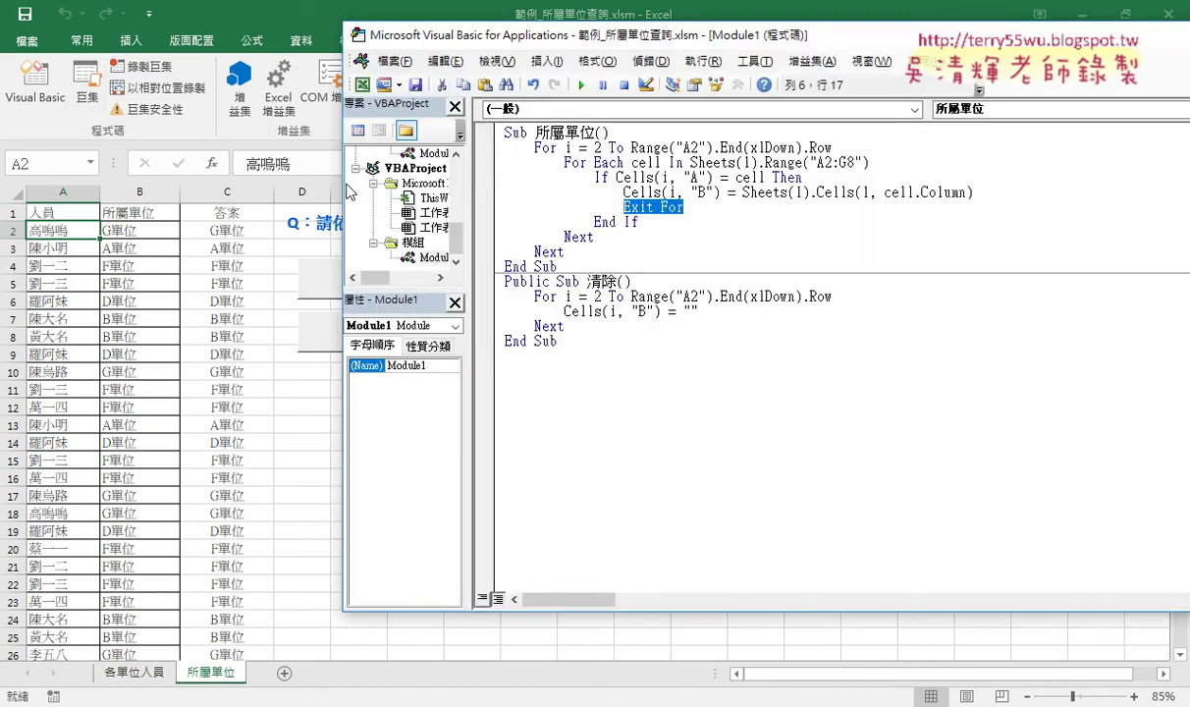
left_click(582, 84)
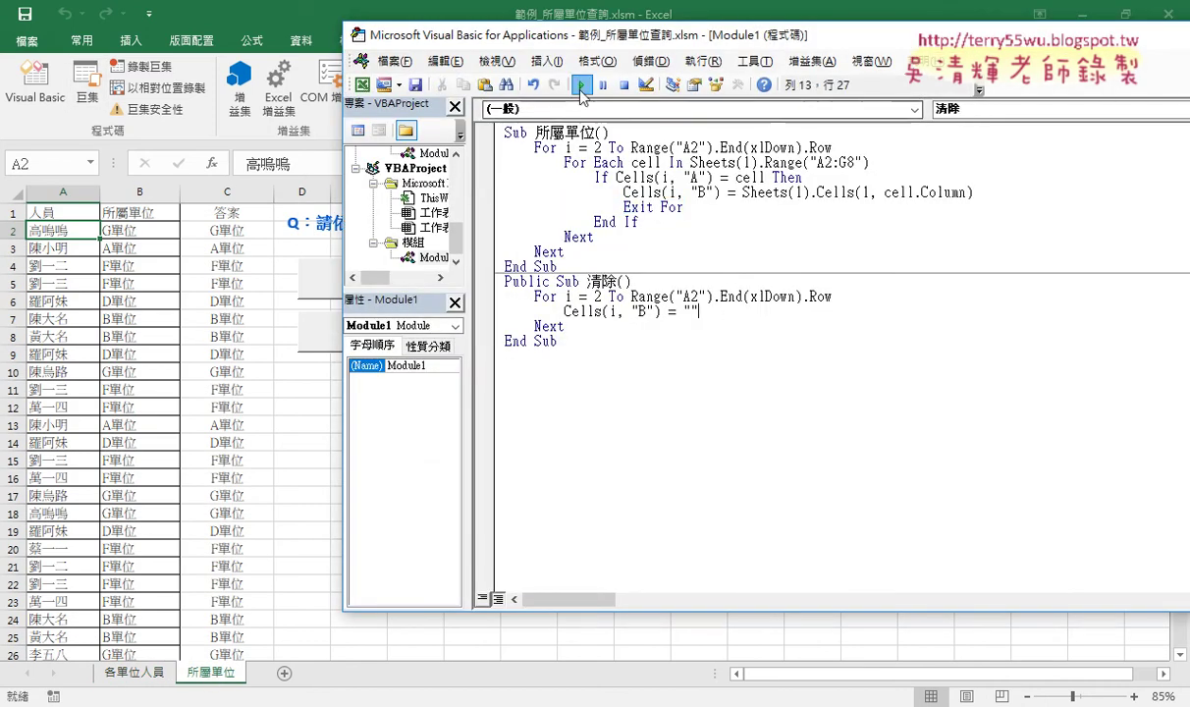
left_click_drag(645, 46, 693, 43)
Run the revised 所屬單位 macro to refill units, then view the Google Docs code notes
left_click(667, 173)
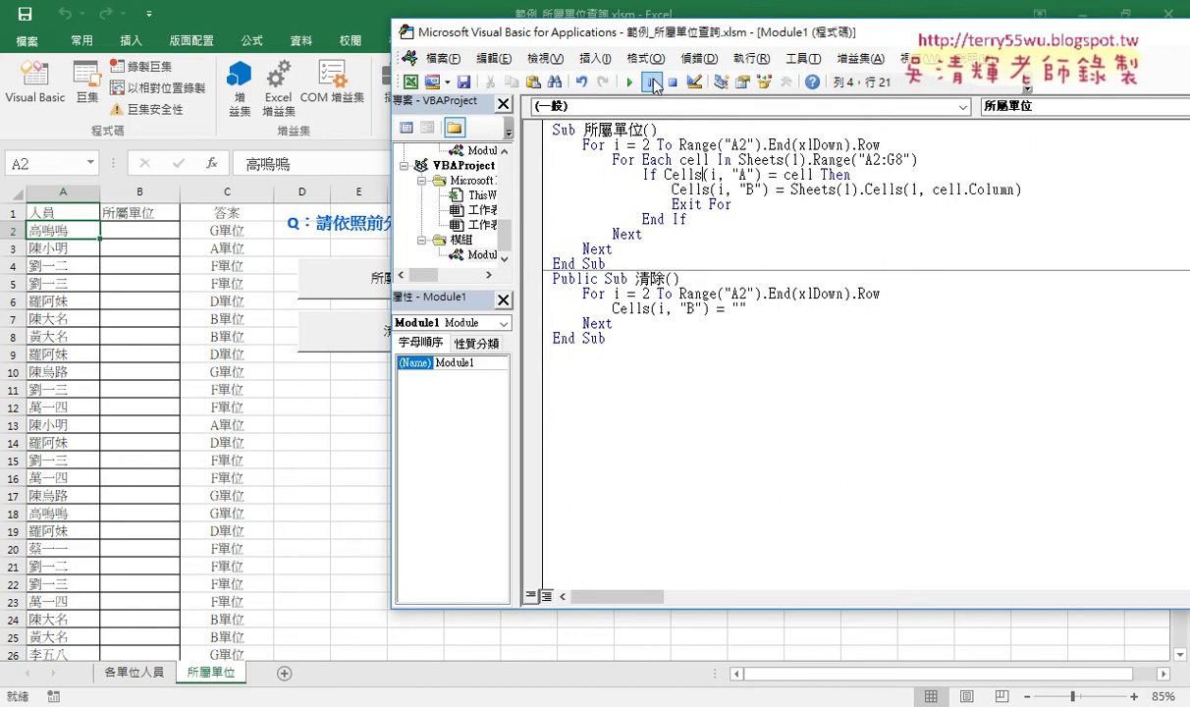
left_click(631, 82)
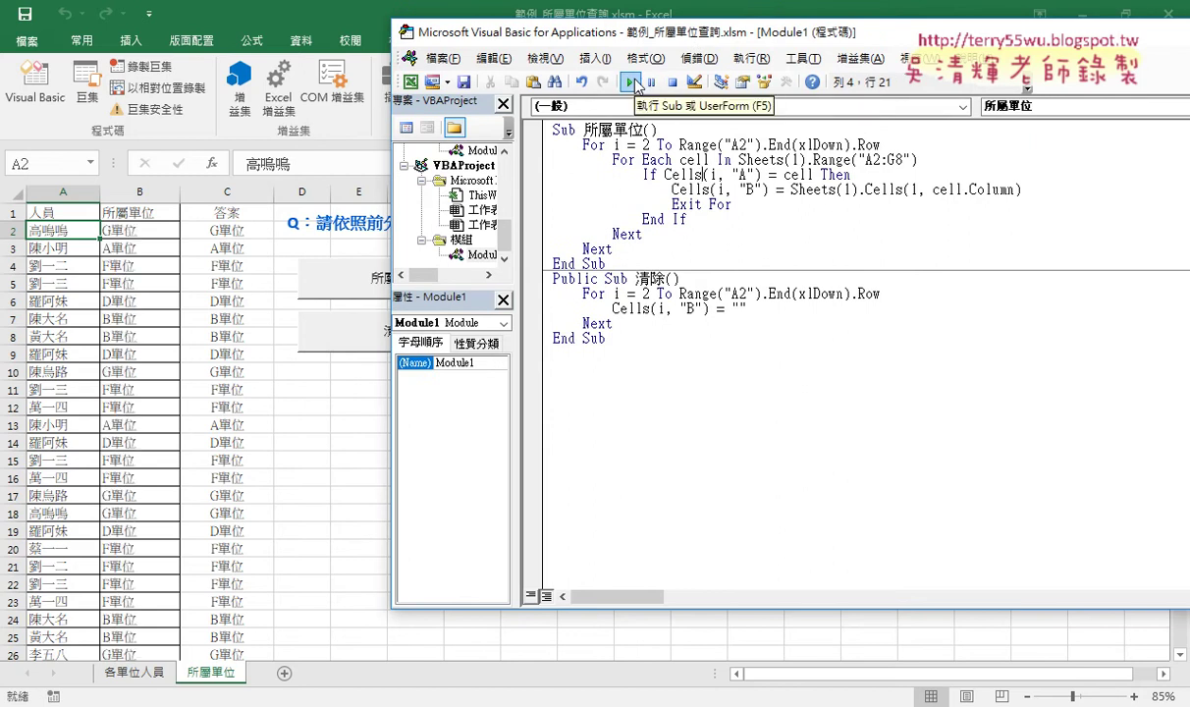
left_click_drag(731, 203, 553, 204)
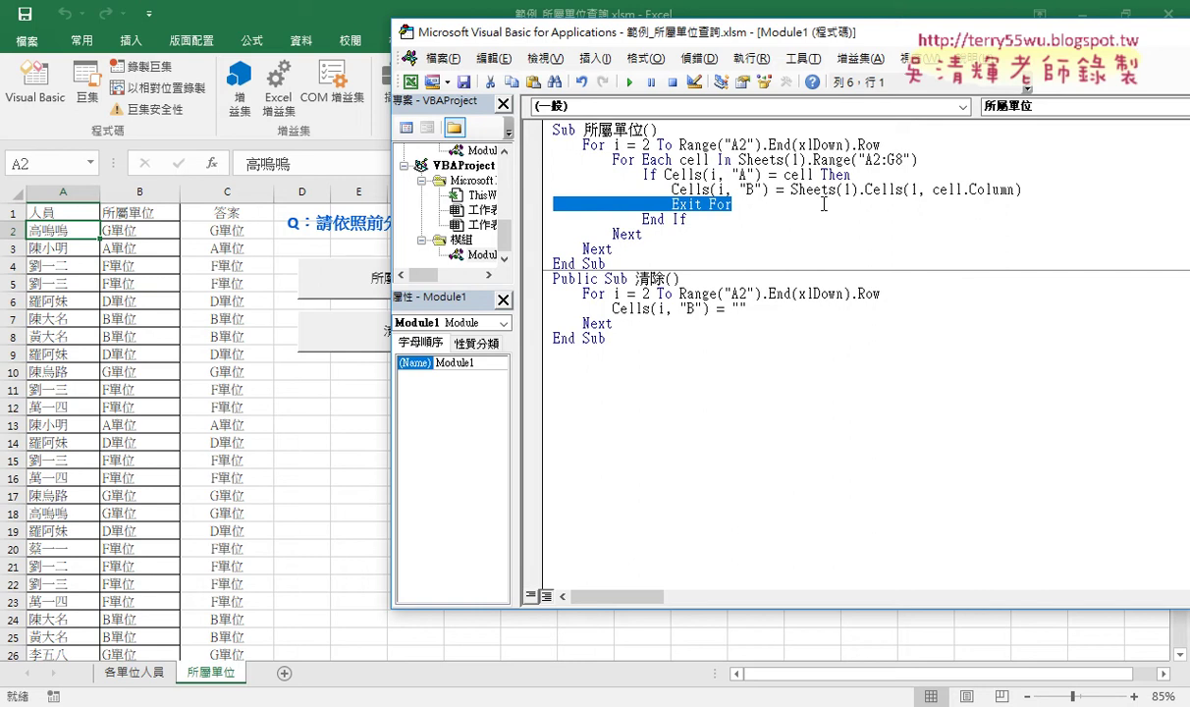
left_click(242, 703)
left_click(412, 340)
left_click_drag(430, 236, 296, 236)
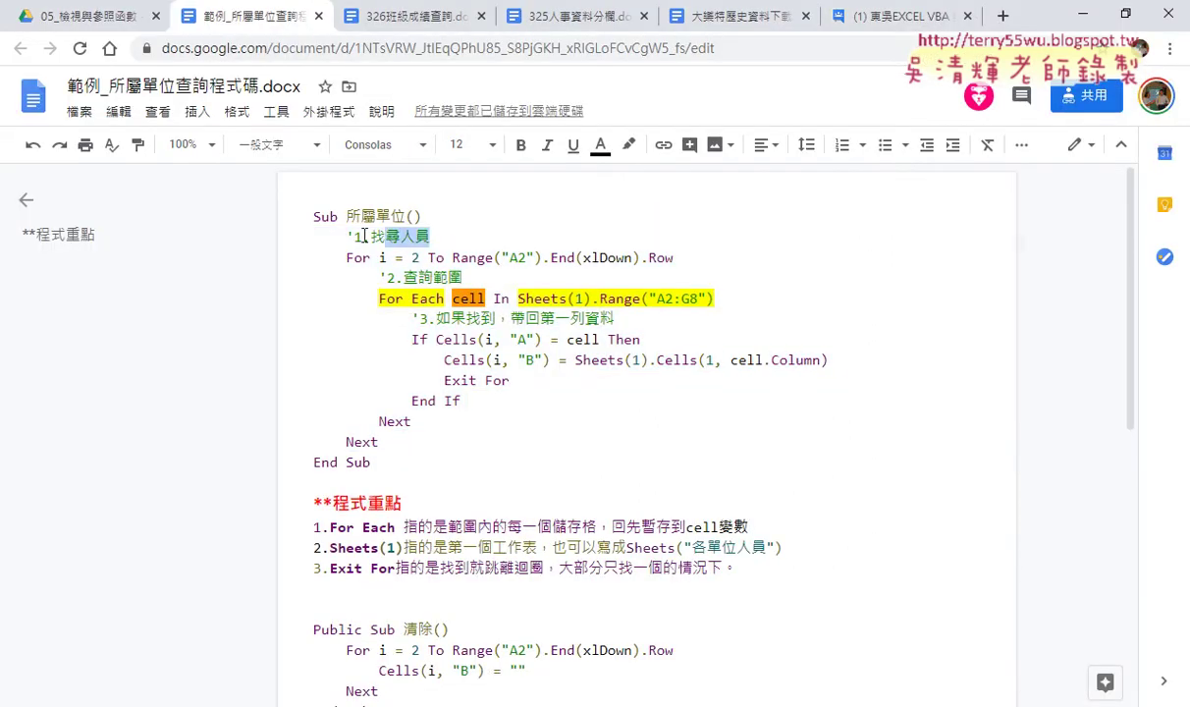
left_click_drag(461, 277, 298, 283)
left_click_drag(616, 318, 272, 322)
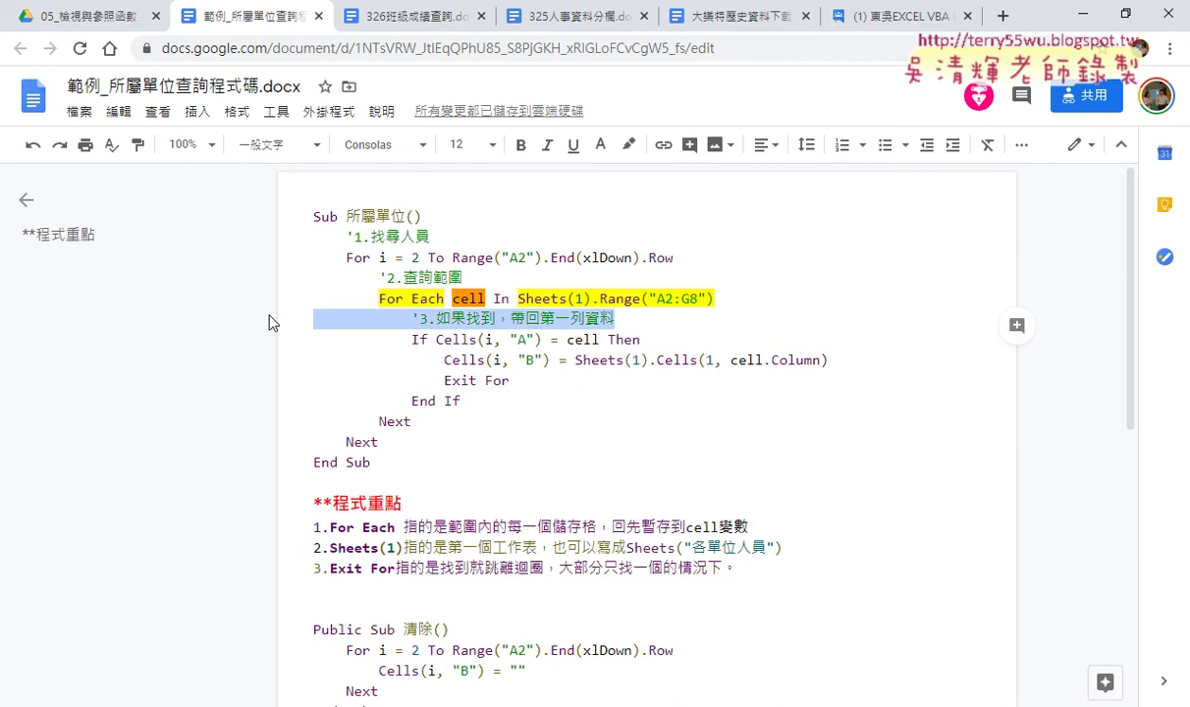
scroll(491, 403, "down", 2)
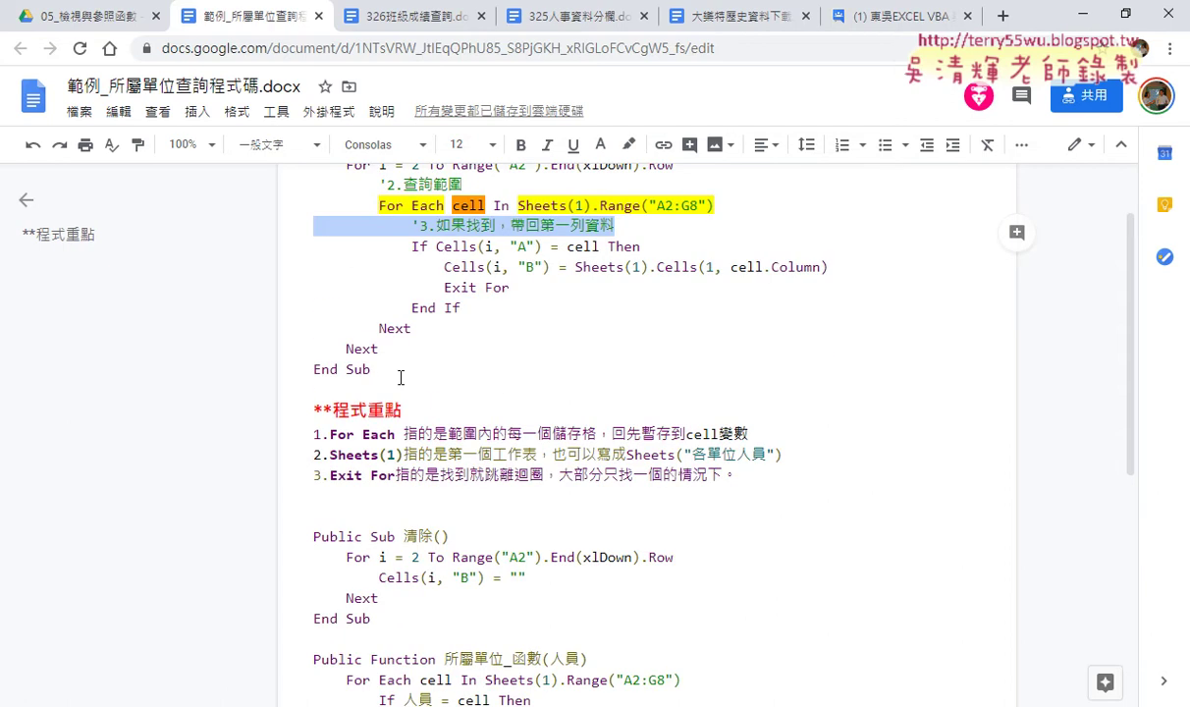
left_click_drag(333, 409, 405, 402)
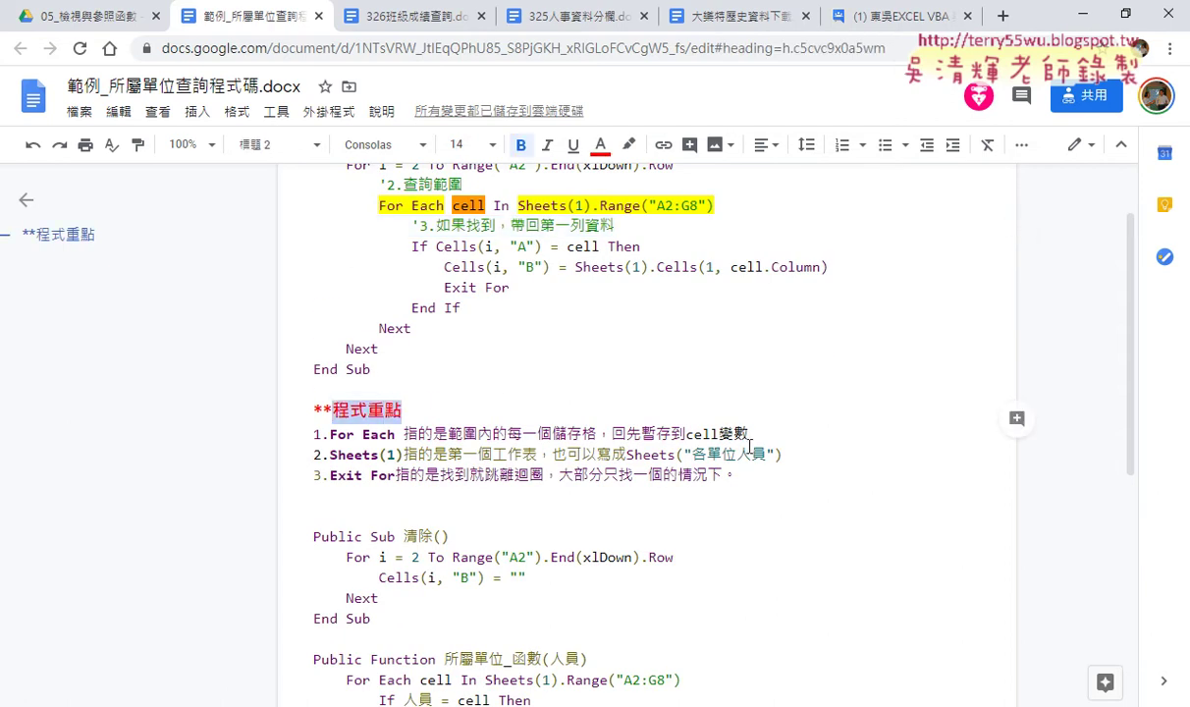
left_click_drag(330, 454, 403, 455)
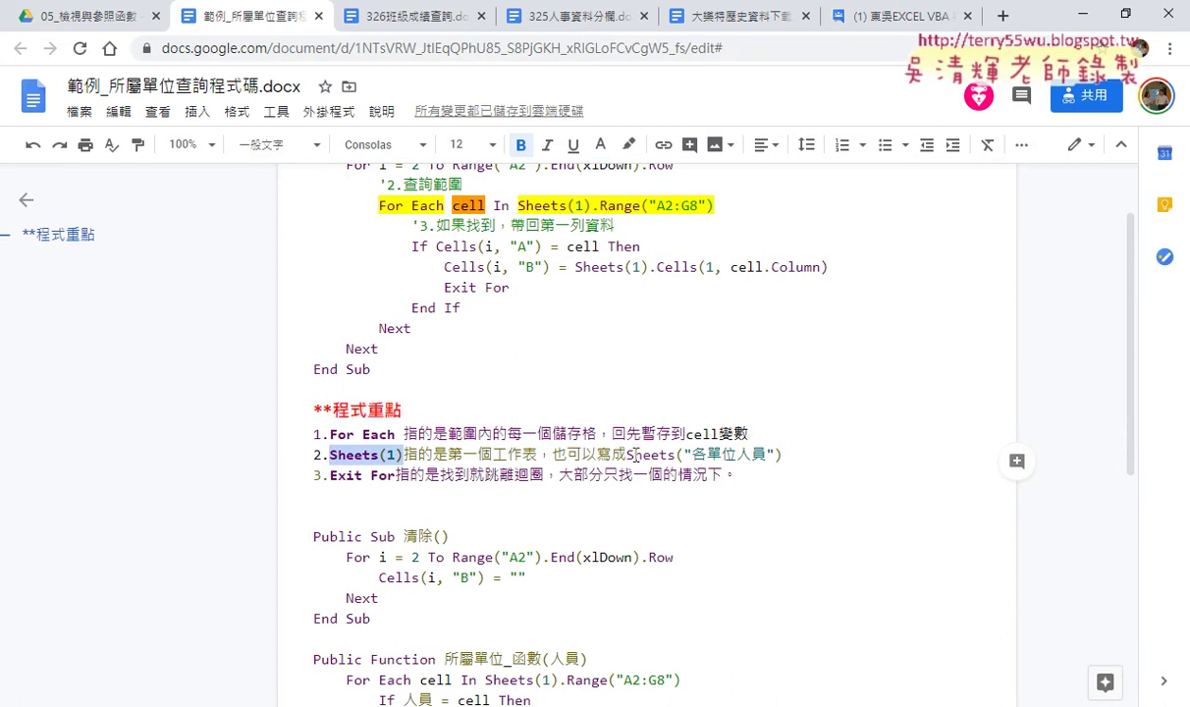
left_click_drag(329, 475, 391, 477)
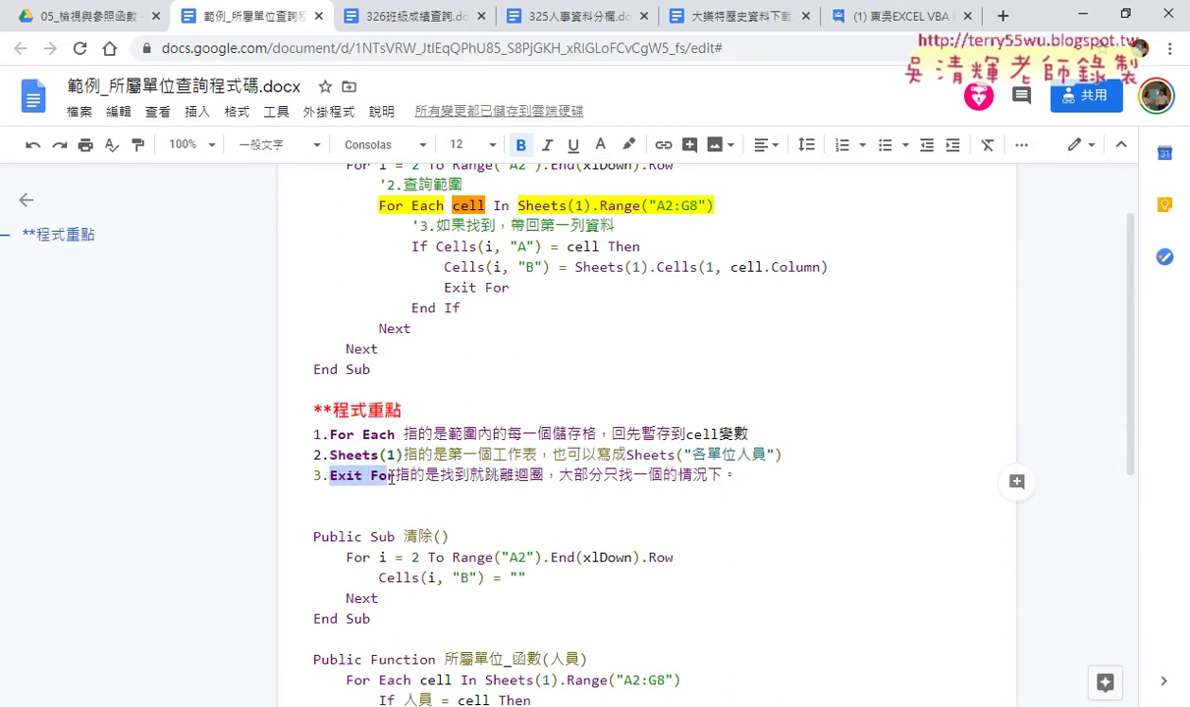
left_click_drag(735, 475, 295, 428)
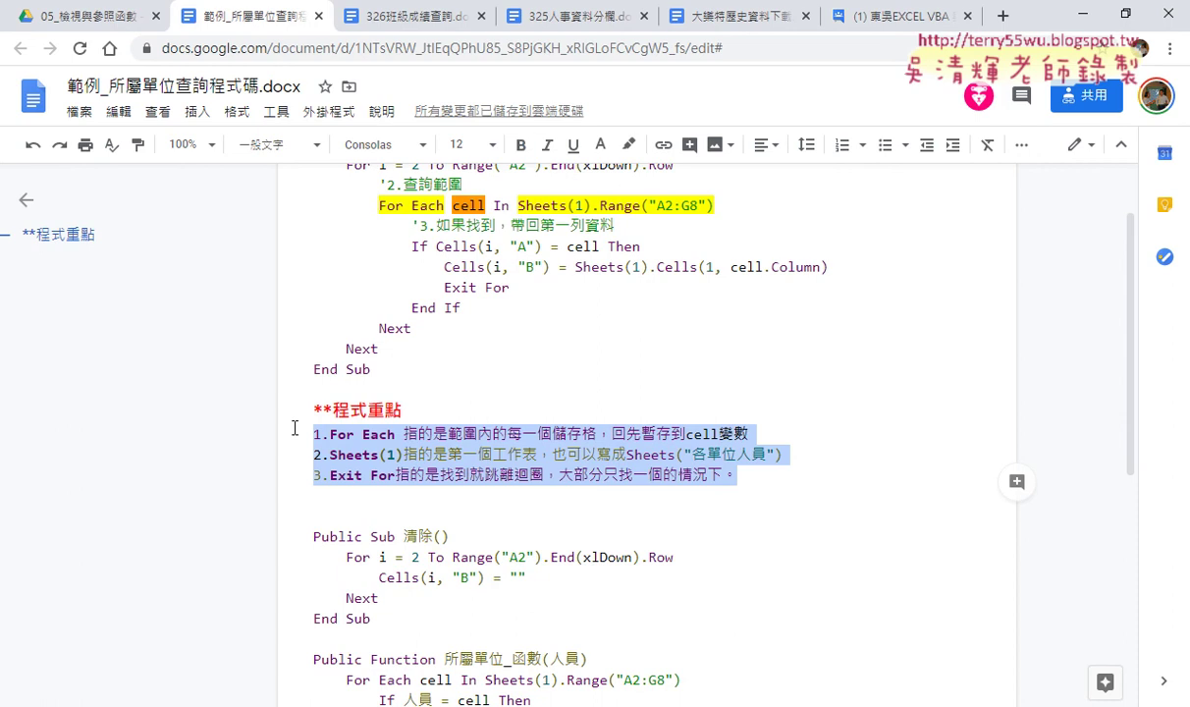